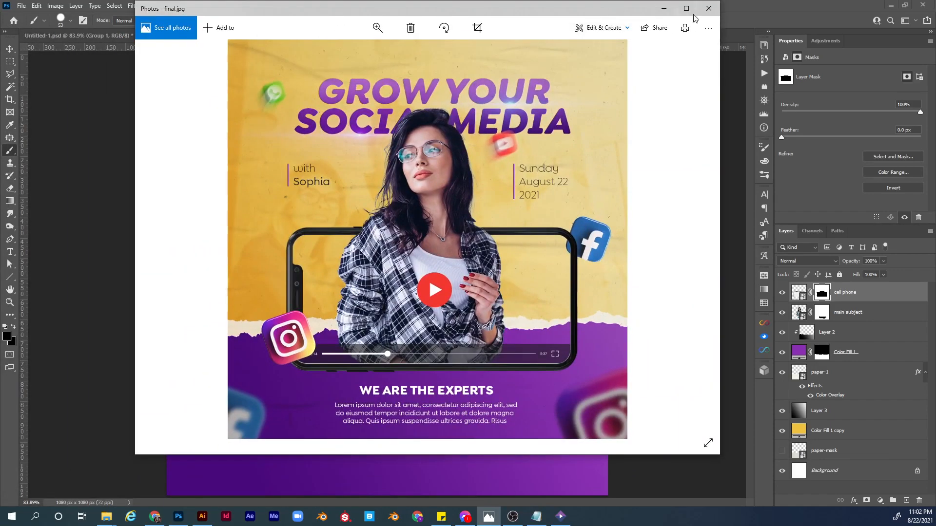
Examine the finished flyer final.jpg at full-screen size and the insta.png icon, and return to the layered document.
click(692, 10)
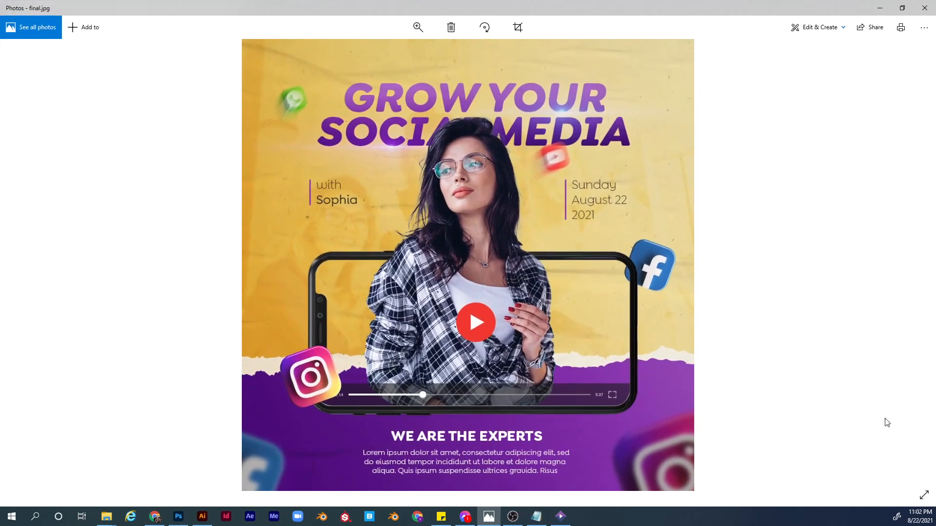
click(924, 496)
click(925, 514)
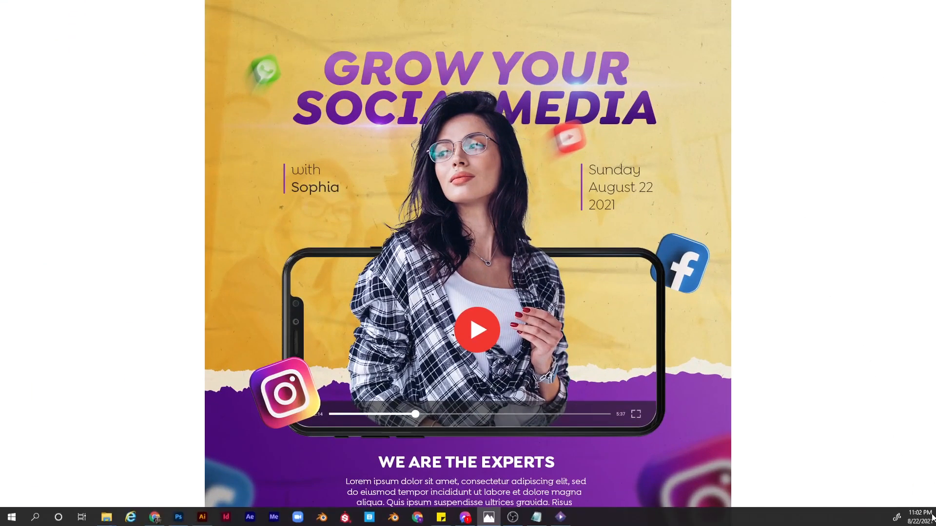
click(911, 255)
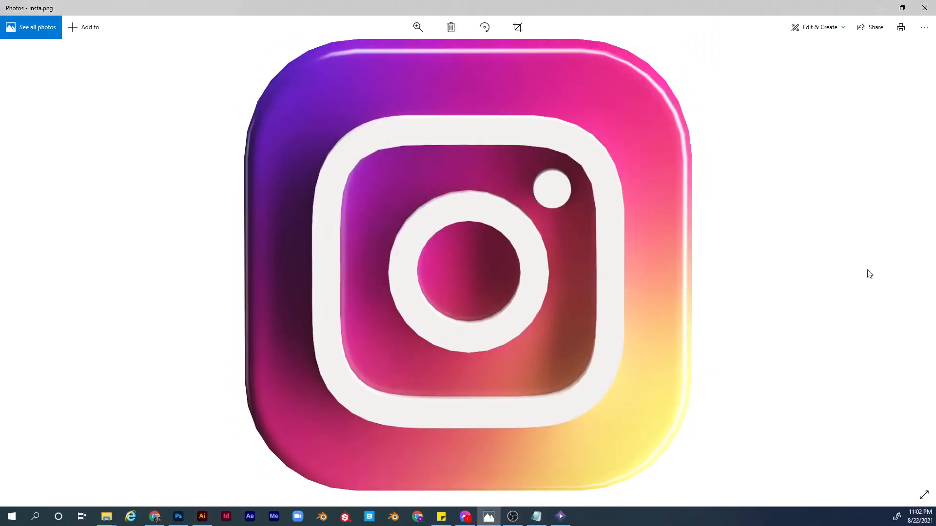
click(880, 8)
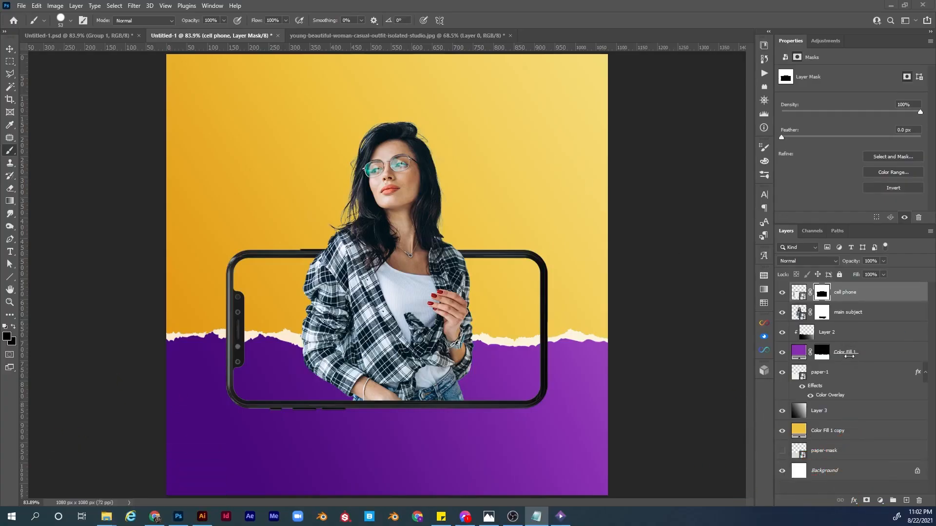
Group the layers from Layer 2 down to paper-mask and name the group BG.
click(851, 336)
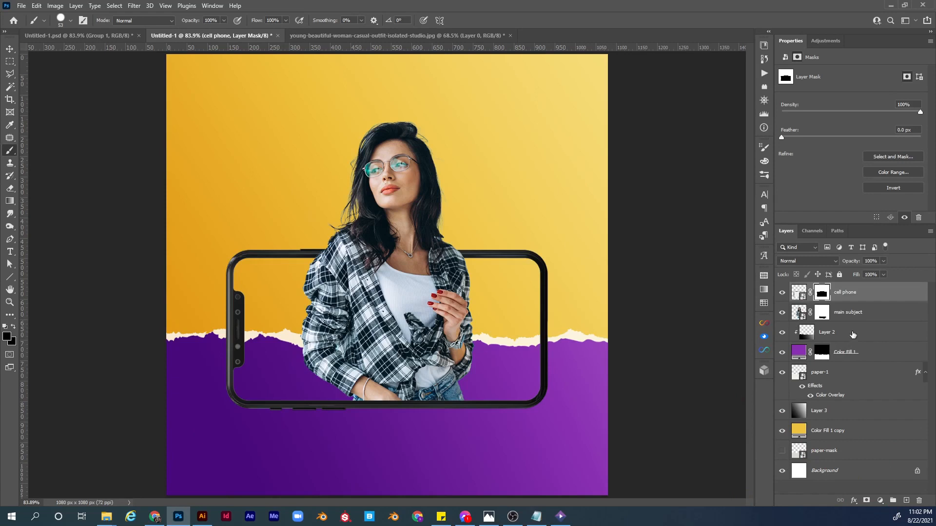
click(853, 335)
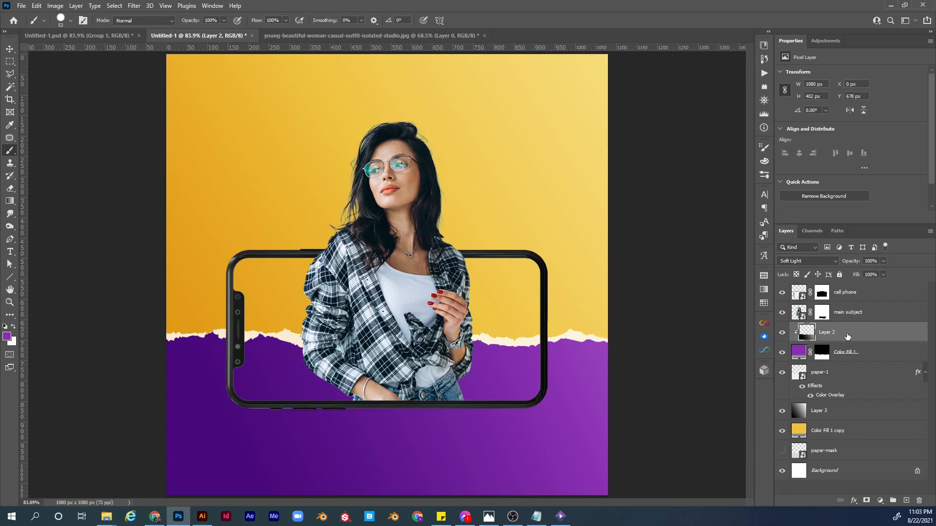
shift+click(844, 454)
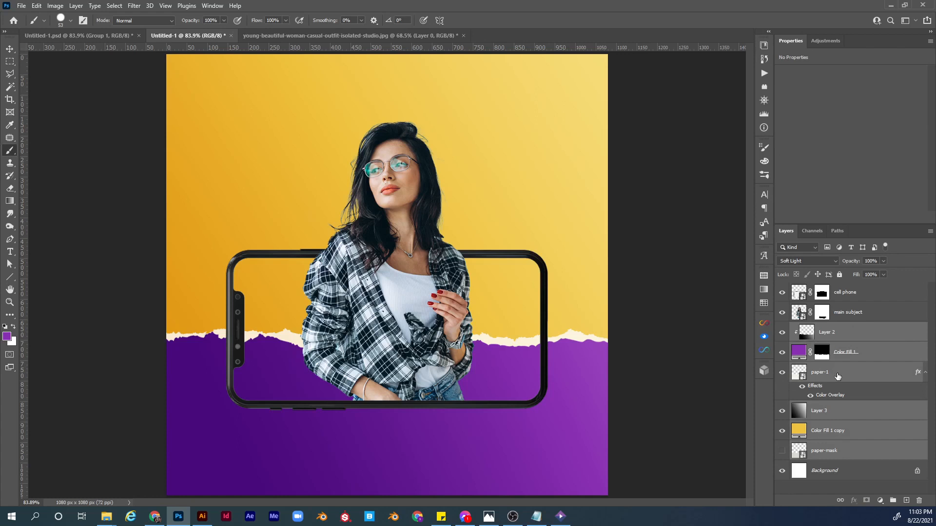
key(ctrl+g)
double_click(823, 329)
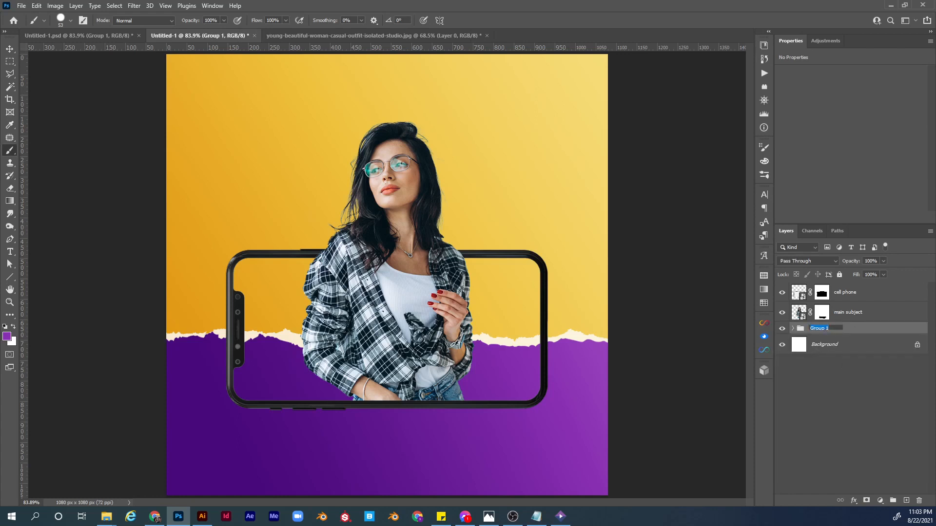
text(BG)
key(Return)
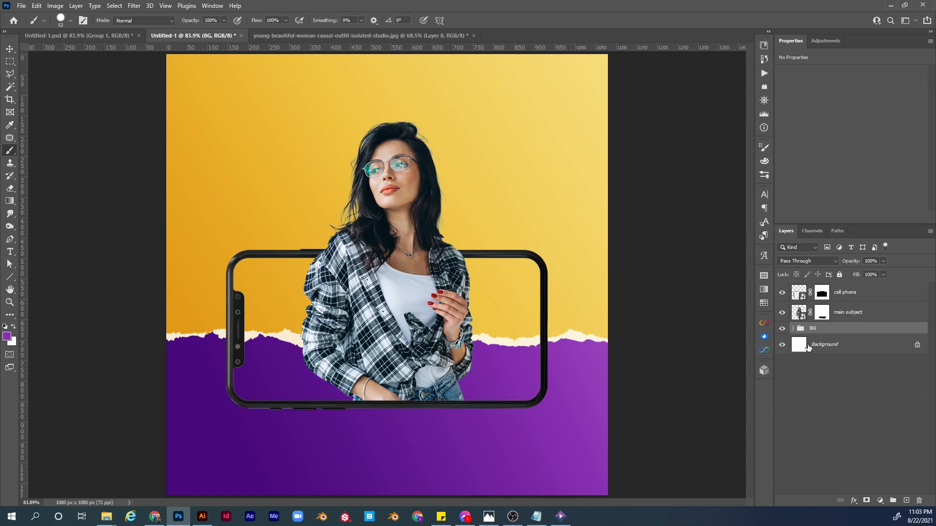
Place 1 (2).jpg as an embedded image above Layer 2 in the BG group, scaled to about 1636 × 1094 px to cover the canvas.
click(792, 328)
click(825, 346)
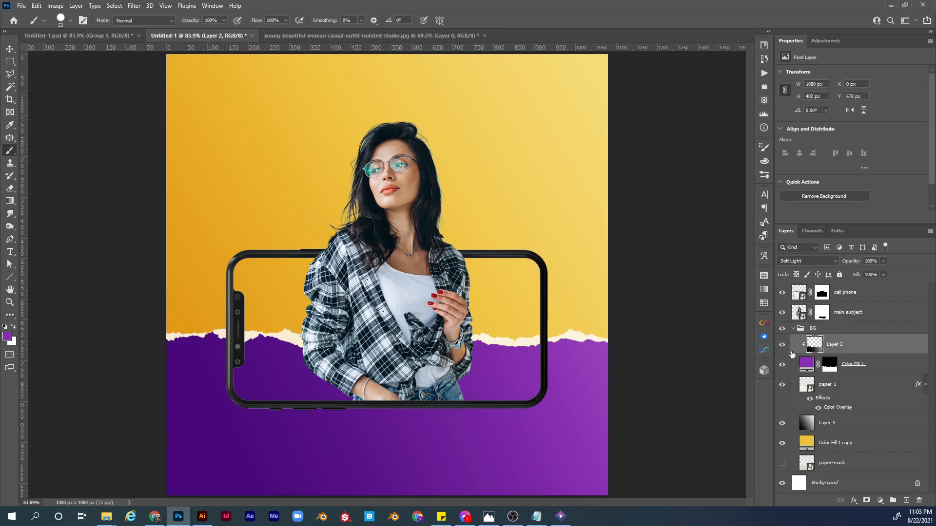
click(22, 7)
click(78, 216)
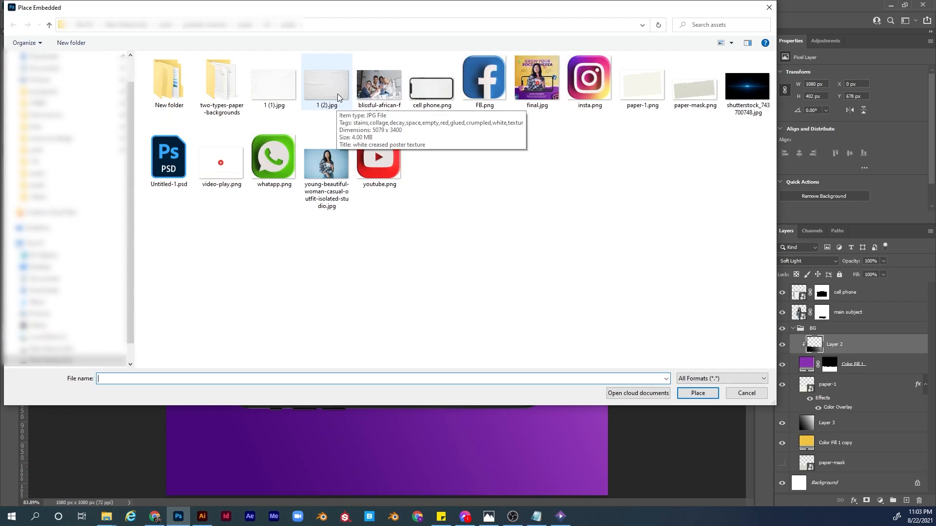
double_click(323, 83)
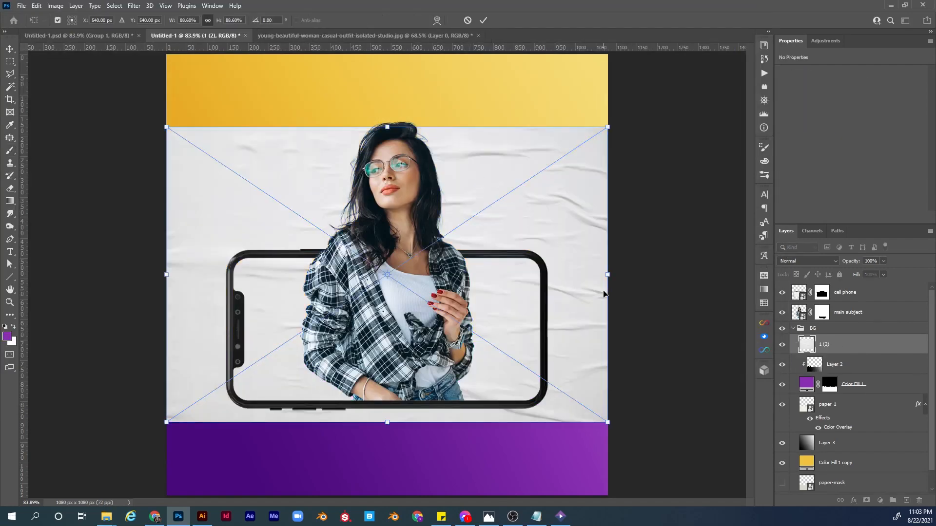
drag(607, 277, 721, 274)
key(Return)
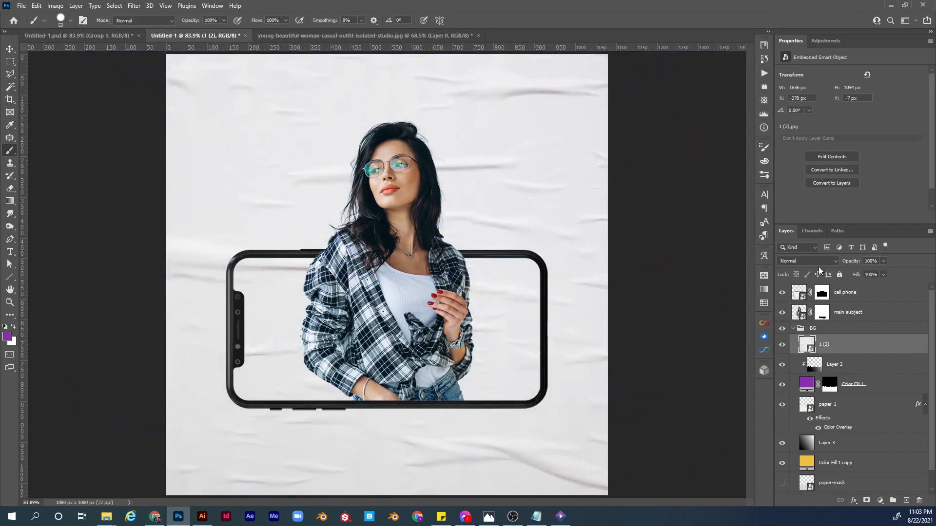
Set the creased paper texture 1 (2) to Multiply blend mode at 66% opacity.
click(819, 263)
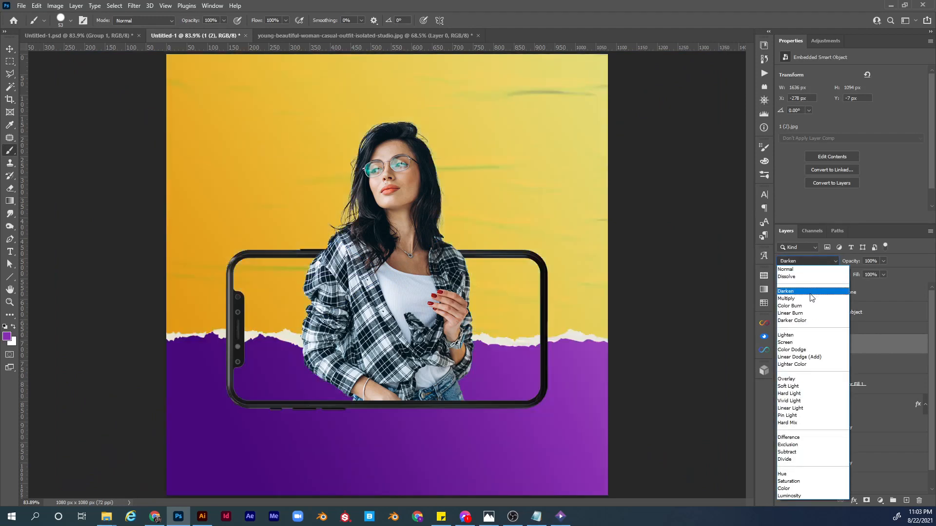
click(808, 298)
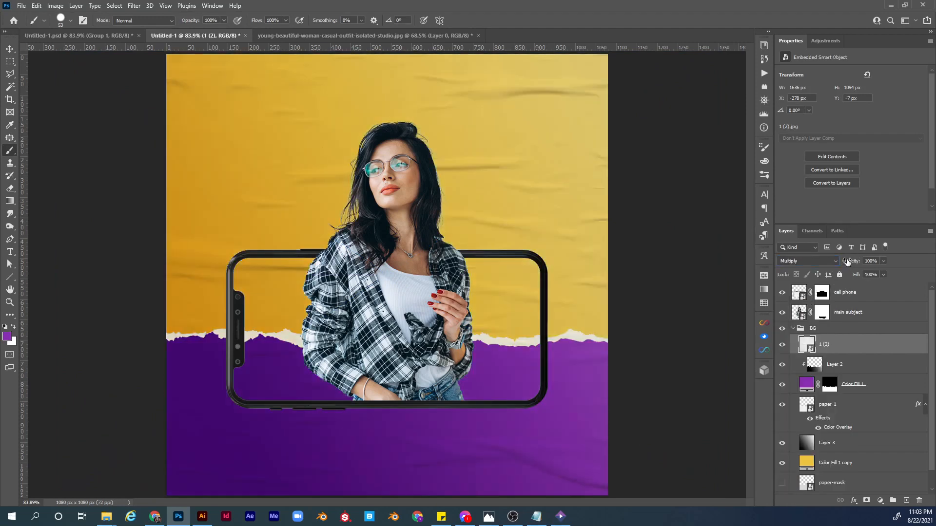
drag(847, 262, 830, 264)
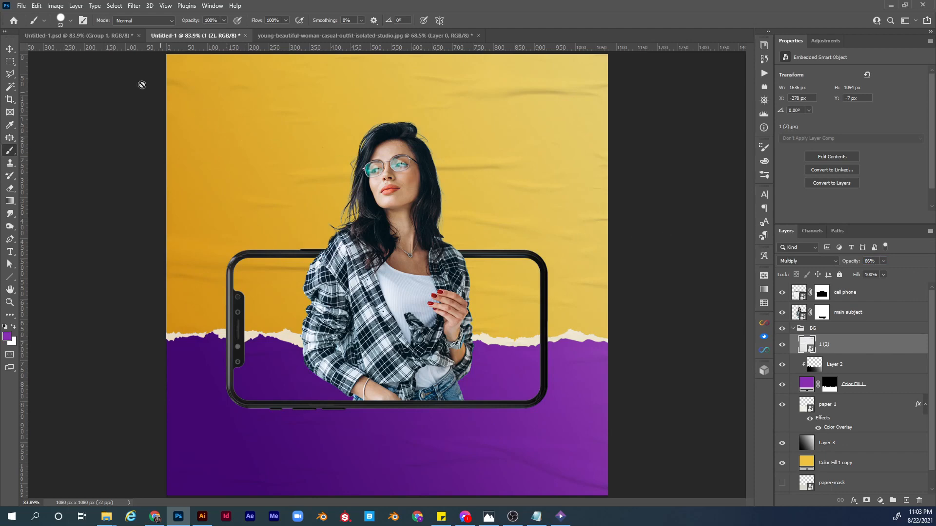
Place 1 (1).jpg as an embedded image above the 1 (2) layer, scaled to about 1636 × 1090 px to cover the canvas.
click(24, 6)
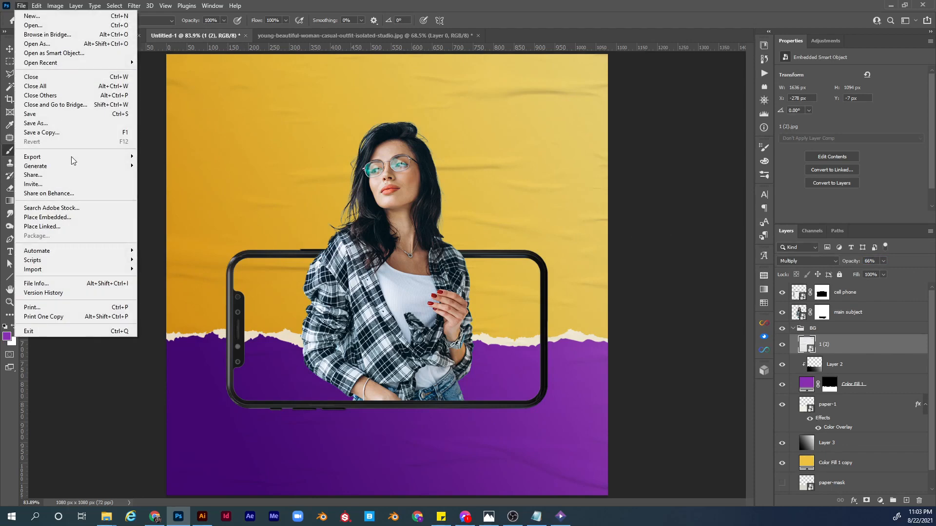
click(70, 213)
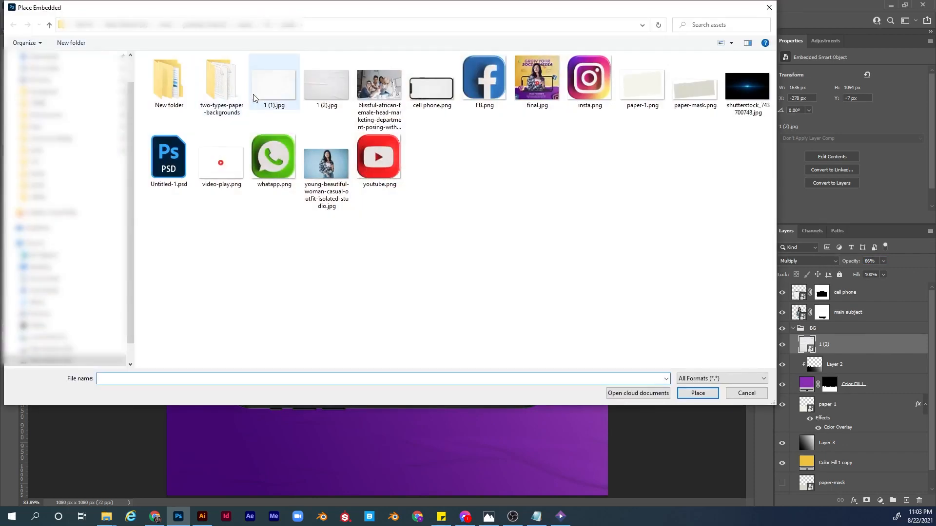
double_click(263, 93)
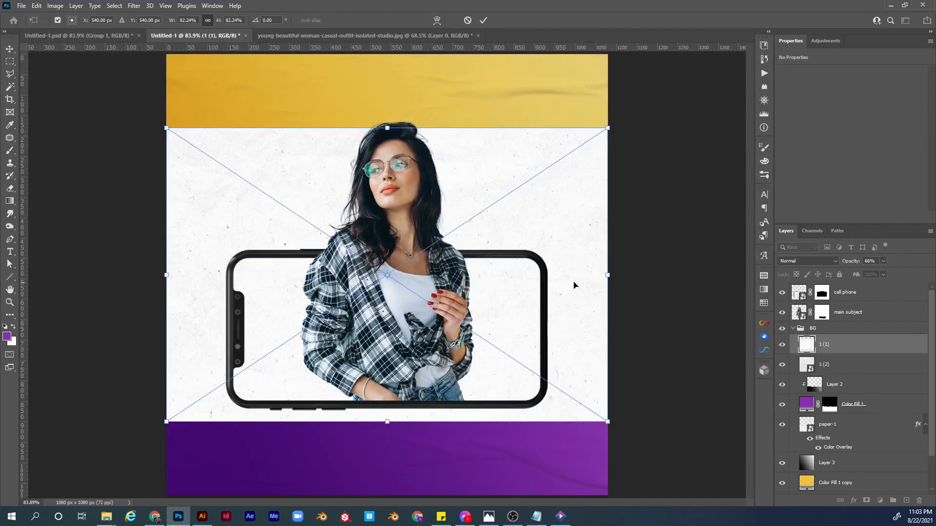
drag(610, 276, 721, 276)
key(Return)
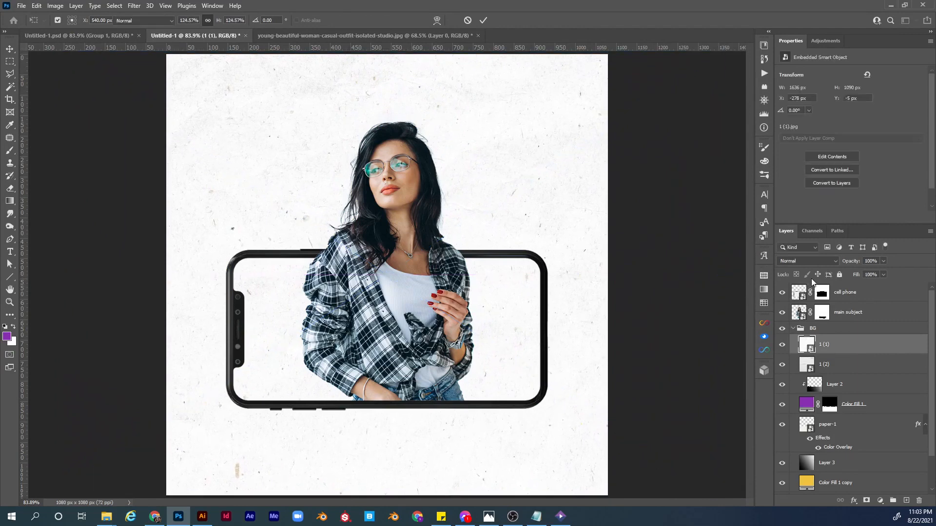
Set the speckled paper texture 1 (1) to Multiply blend mode at 51% opacity.
click(816, 264)
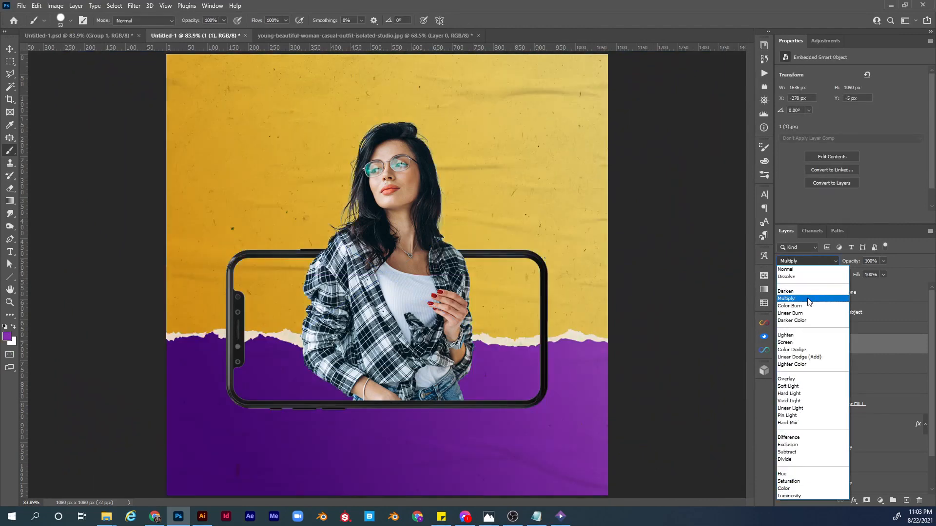
click(811, 298)
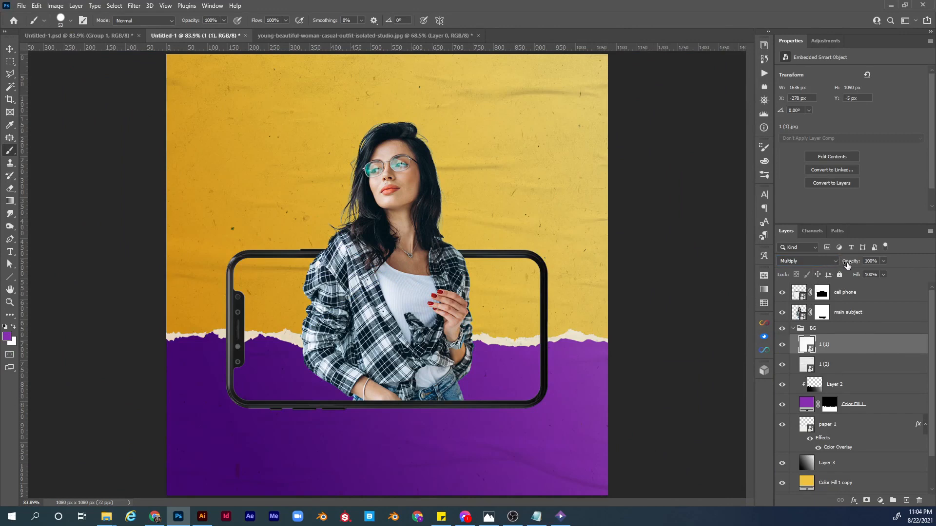
drag(843, 263, 823, 266)
Place the blissful-african-female-head-marketing-department photo as an embedded image directly above the Color Fill 1 copy layer.
scroll(854, 420, down, 1)
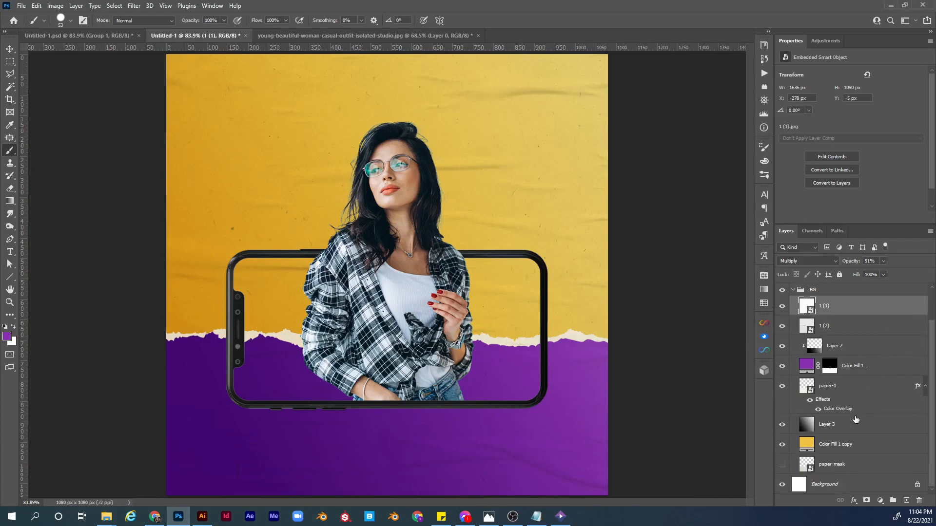
click(854, 448)
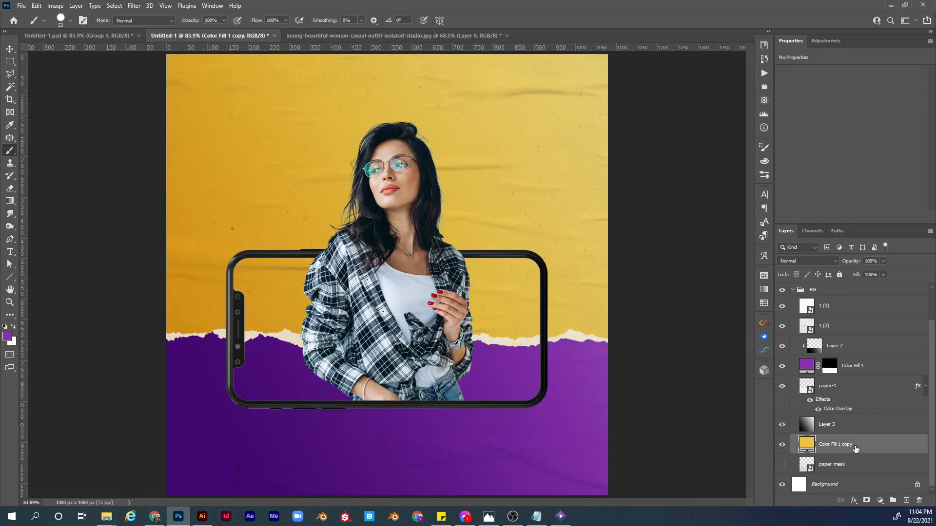
click(22, 8)
click(80, 214)
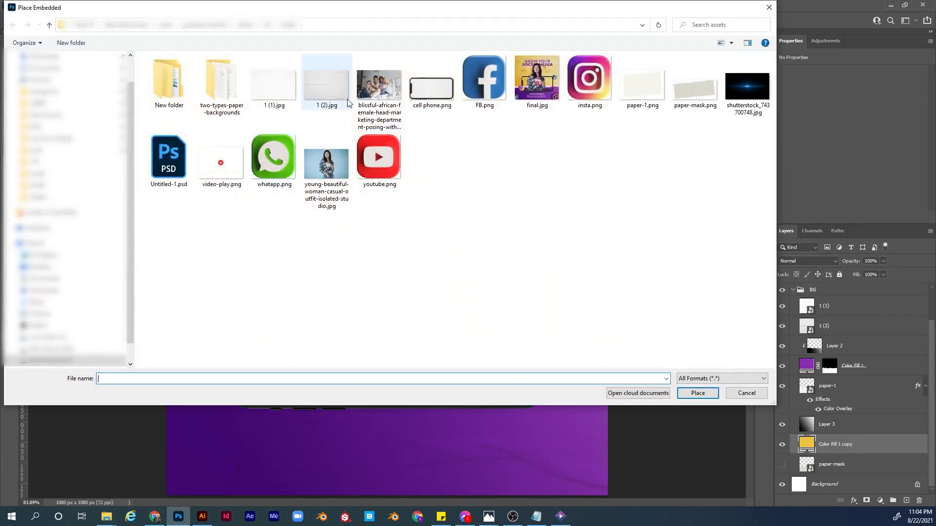
double_click(376, 89)
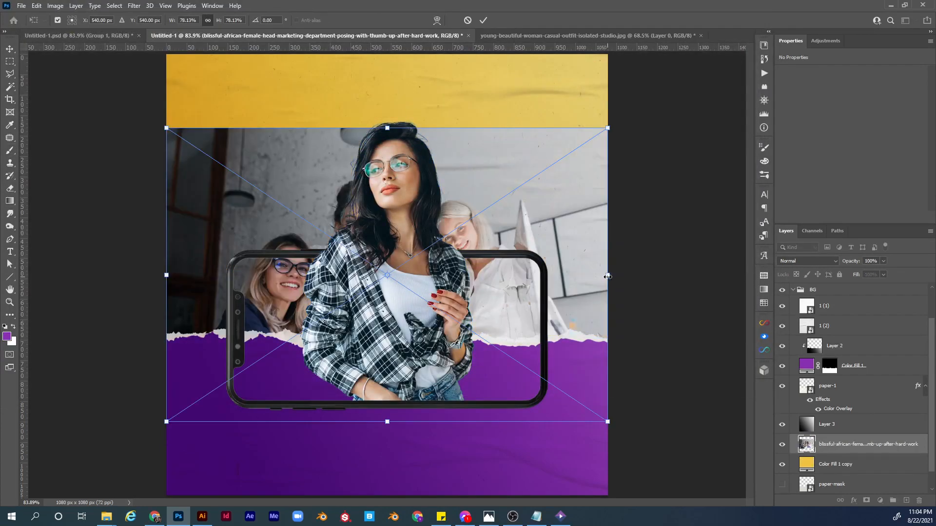
Fit the placed team photo to the canvas width at 1080 × 720 px, aligned with the canvas's upper edge.
drag(607, 276, 680, 271)
drag(605, 306, 604, 257)
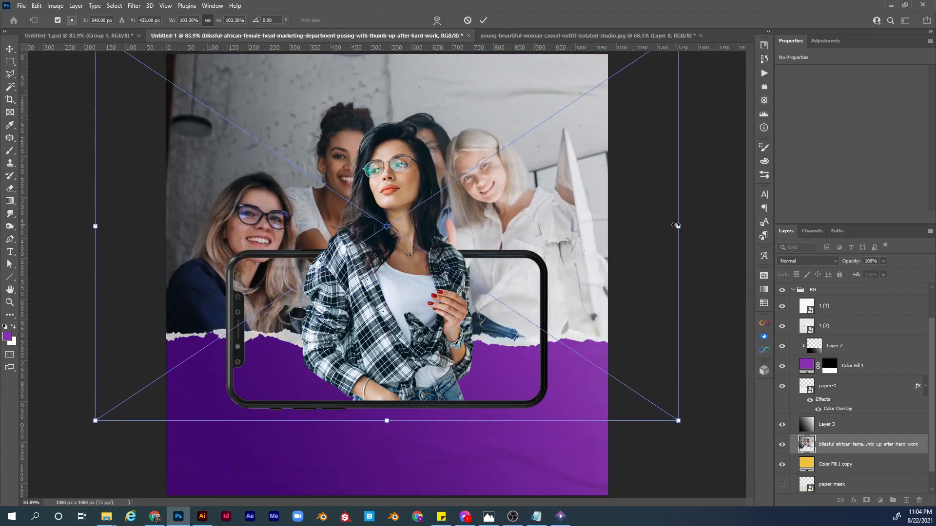
drag(675, 225, 607, 227)
drag(566, 284, 565, 266)
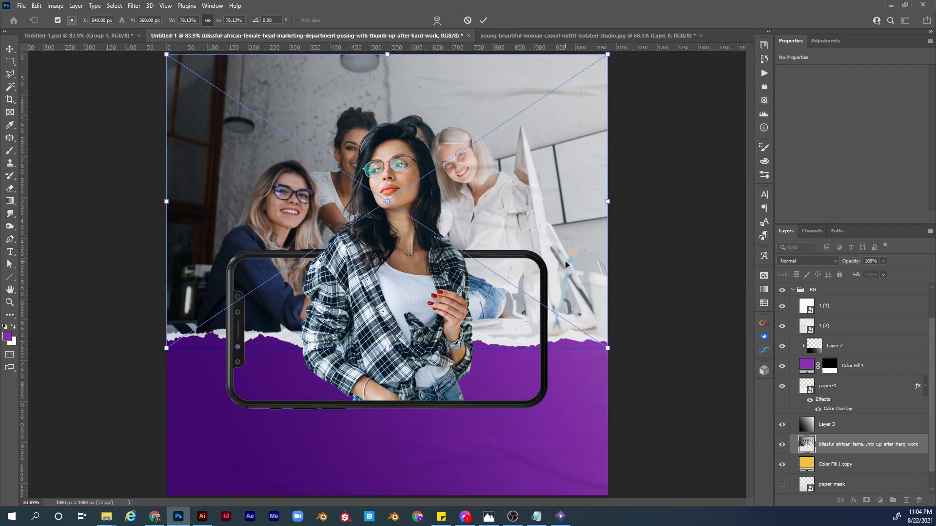
key(Return)
key(b)
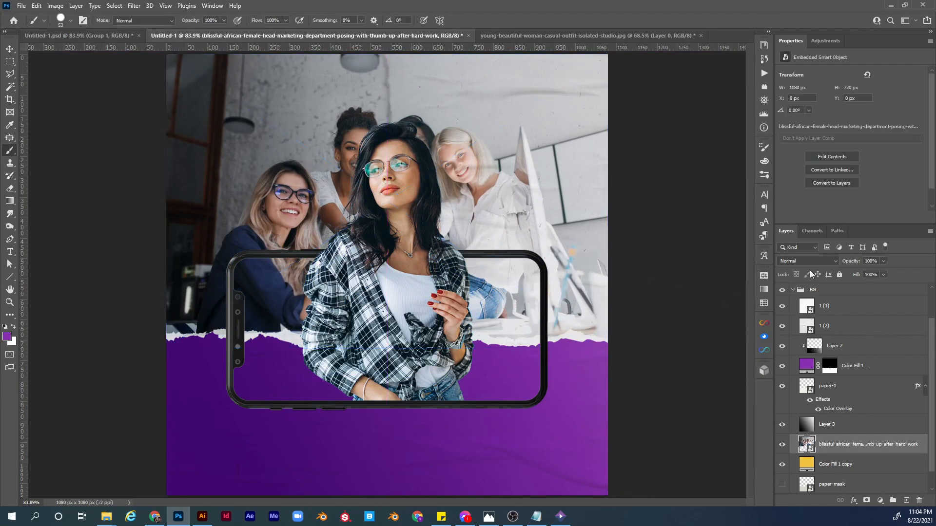
Set the team photo layer to Soft Light blend mode at 60% opacity.
click(807, 261)
click(820, 384)
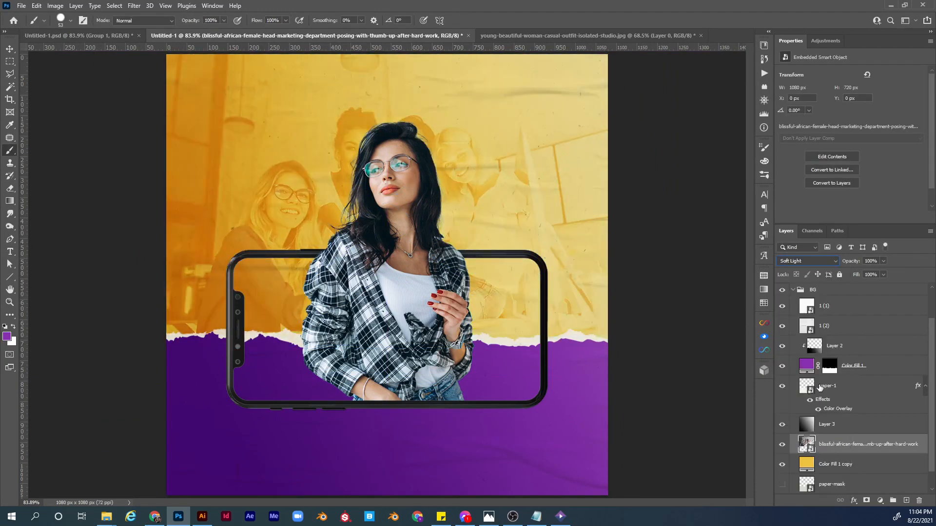
drag(848, 262, 828, 267)
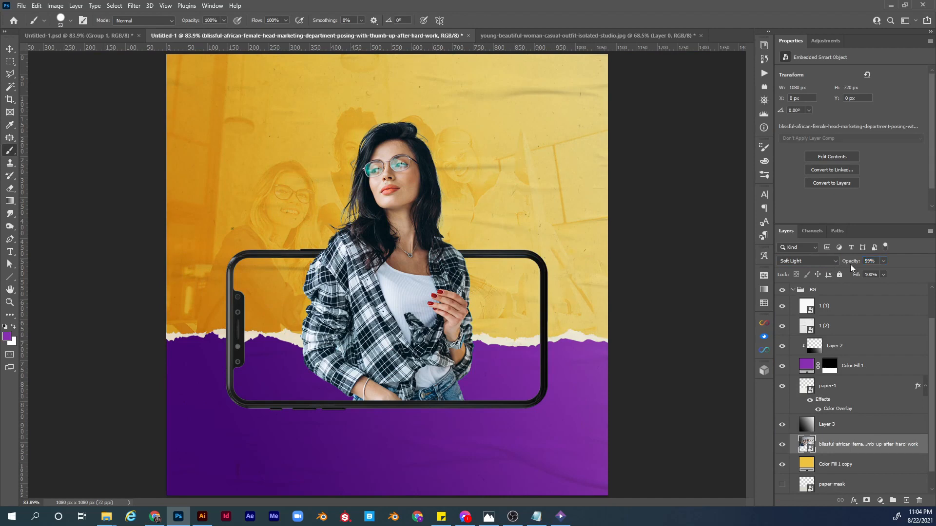
click(876, 261)
drag(858, 264, 858, 264)
Apply a Gaussian Blur with a 3.5 pixel radius to the team photo layer.
click(134, 6)
mouse_move(195, 130)
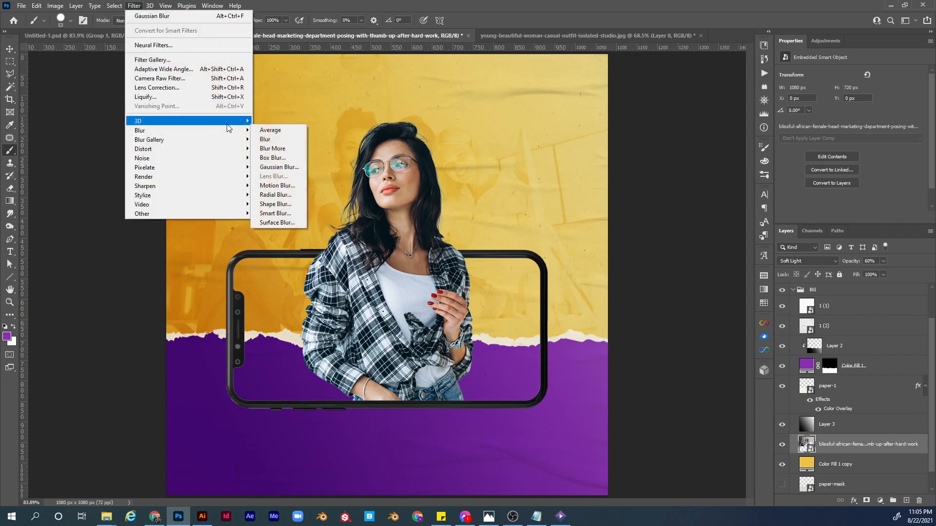
click(273, 166)
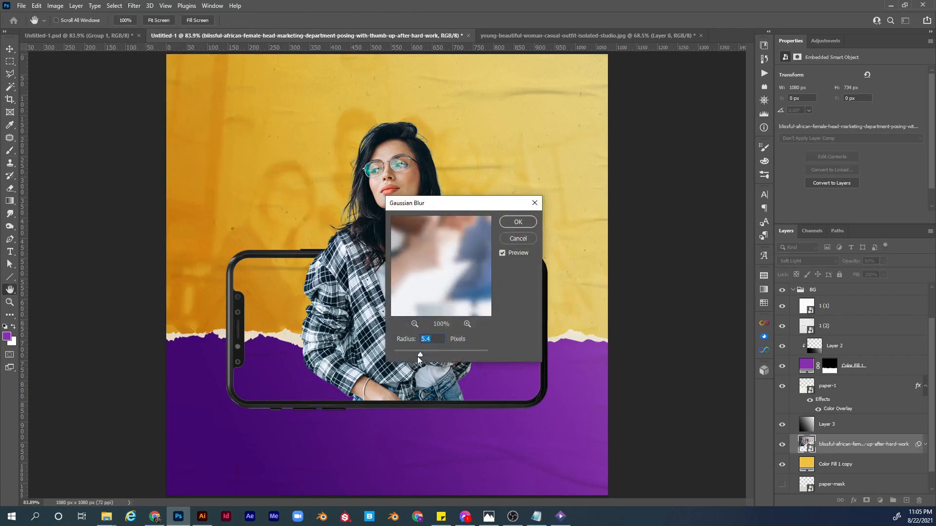
drag(416, 356, 416, 356)
text(3.5)
key(Return)
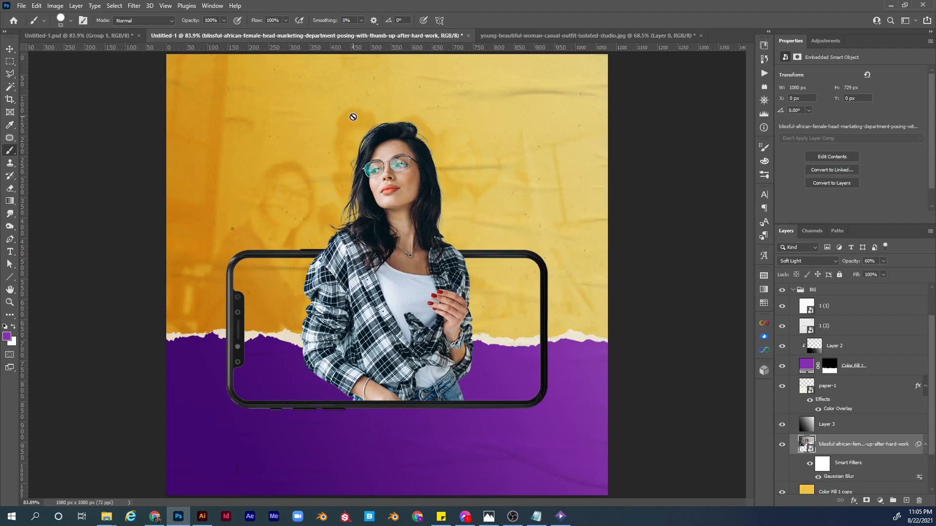
Add the two-line headline text "GROW YOUR SOCIAL MEDIA" on the yellow background, on a layer above the cell phone layer.
key(t)
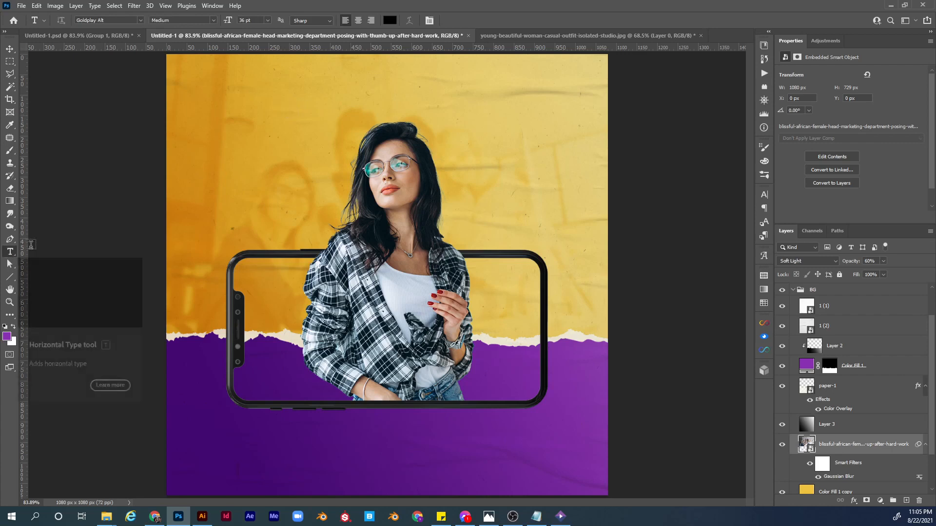
scroll(841, 333, up, 2)
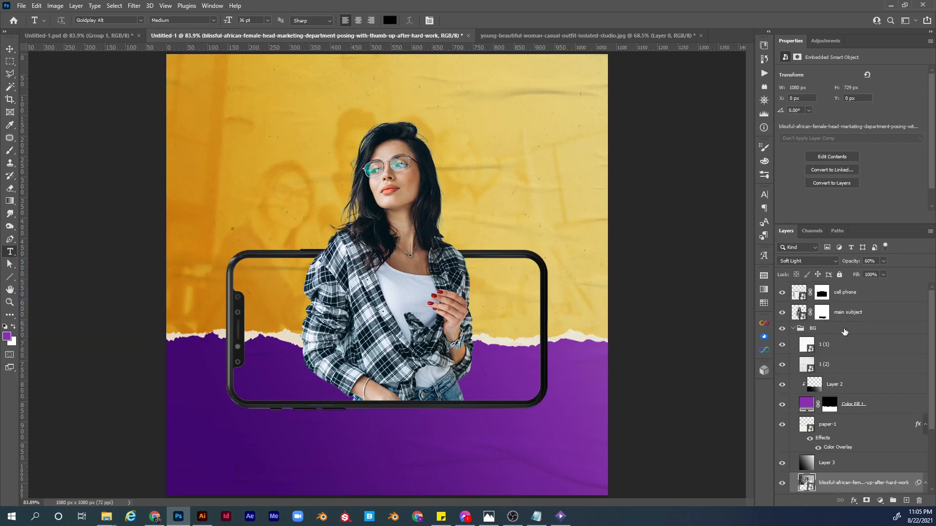
click(867, 300)
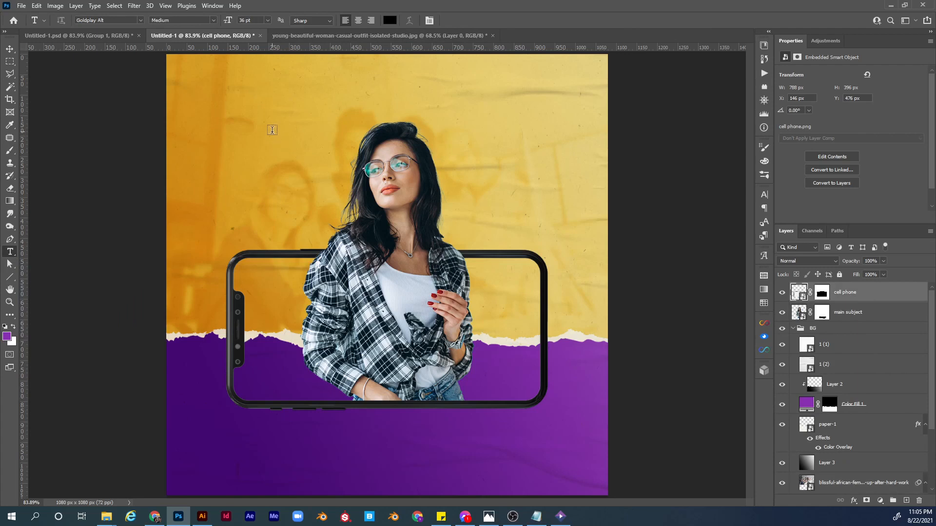
click(271, 128)
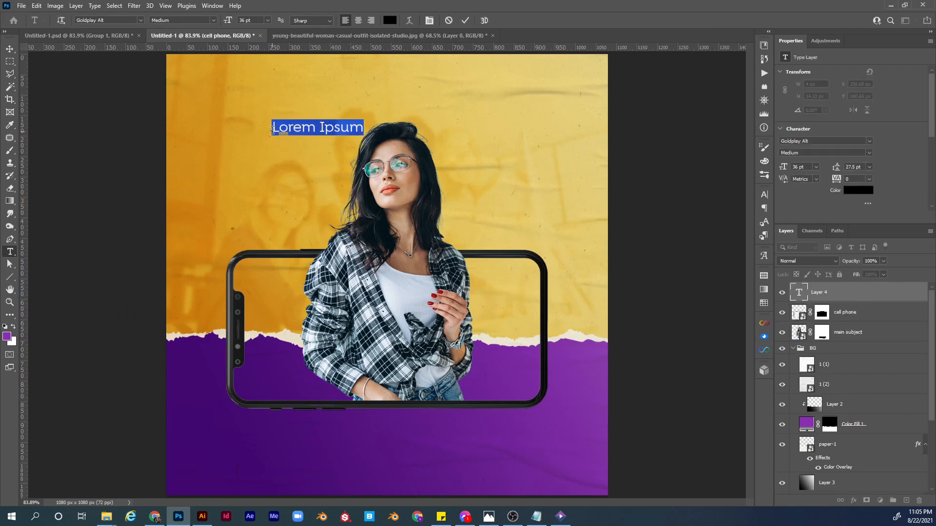
text(GROW)
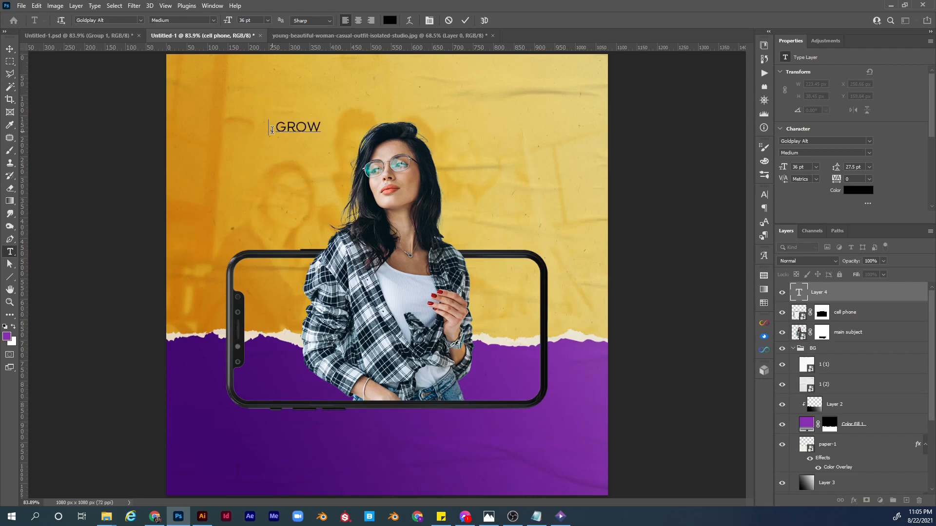
text( YOUR )
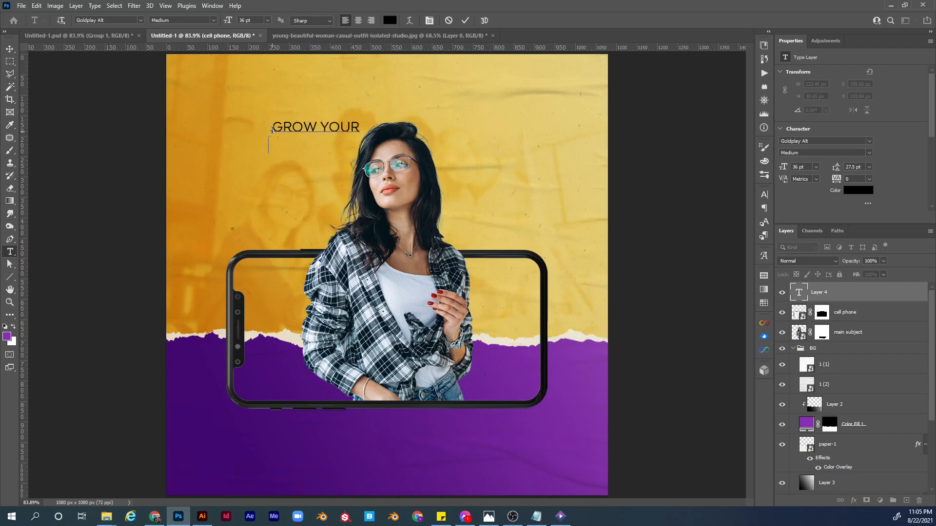
text(SOCIAL  MEDIA)
key(ctrl+Return)
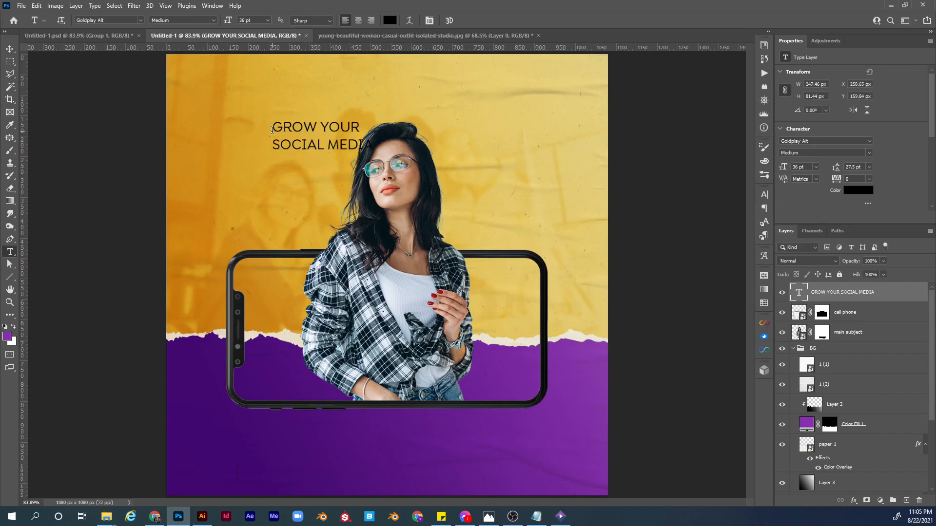
Center-align the headline text and move it over the top of the woman's head.
click(358, 20)
key(v)
drag(328, 162, 449, 145)
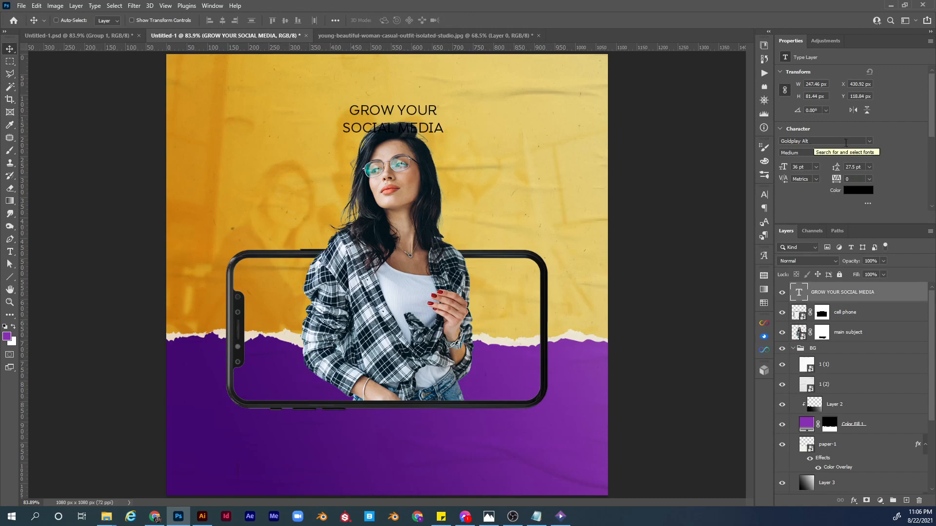
Set the headline's font style to Bold and scale it up to about 583 px wide.
click(869, 154)
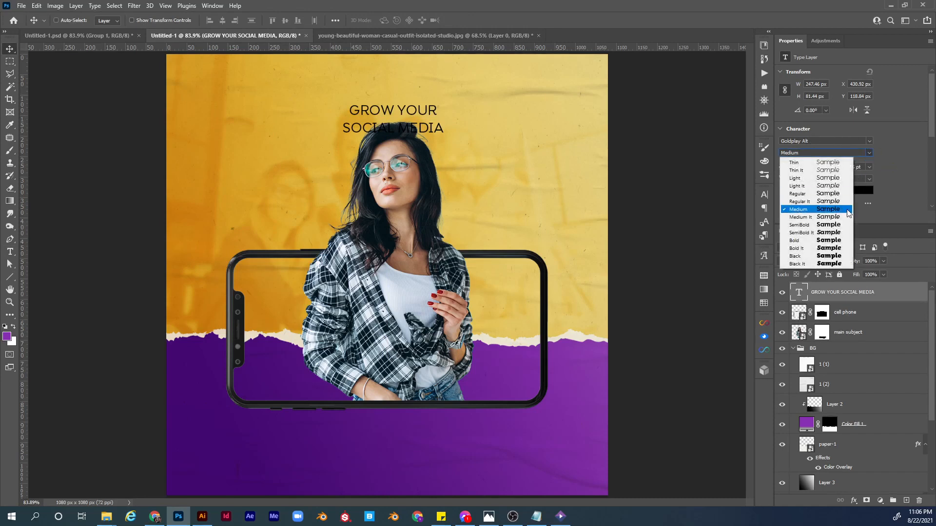
click(838, 244)
key(ctrl)
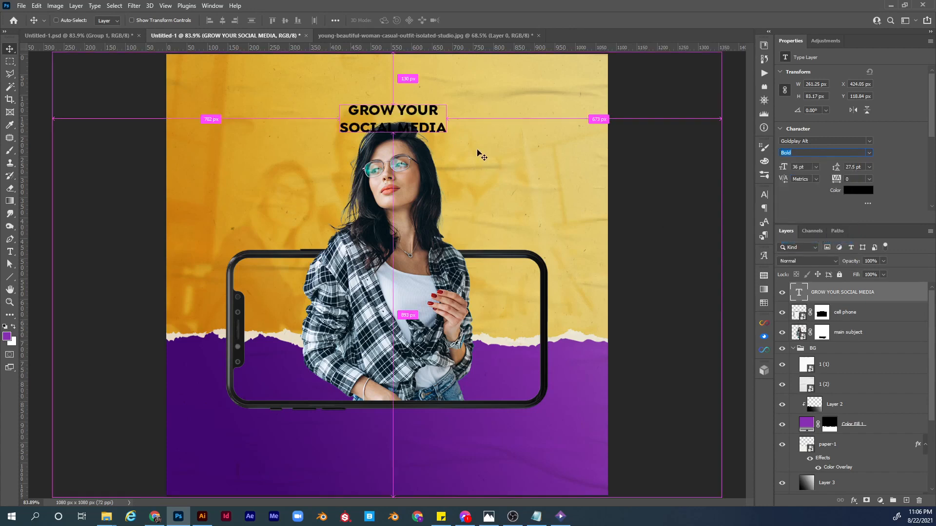
key(ctrl+t)
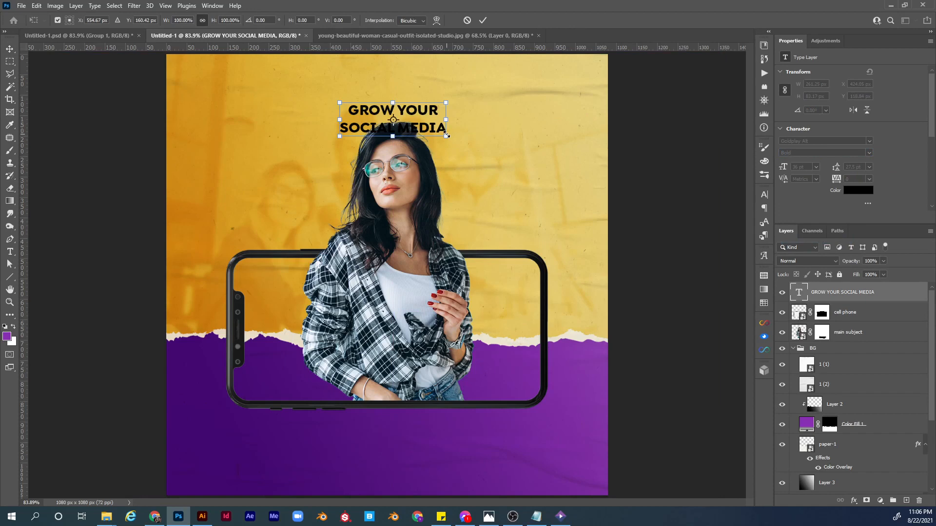
drag(446, 135, 478, 152)
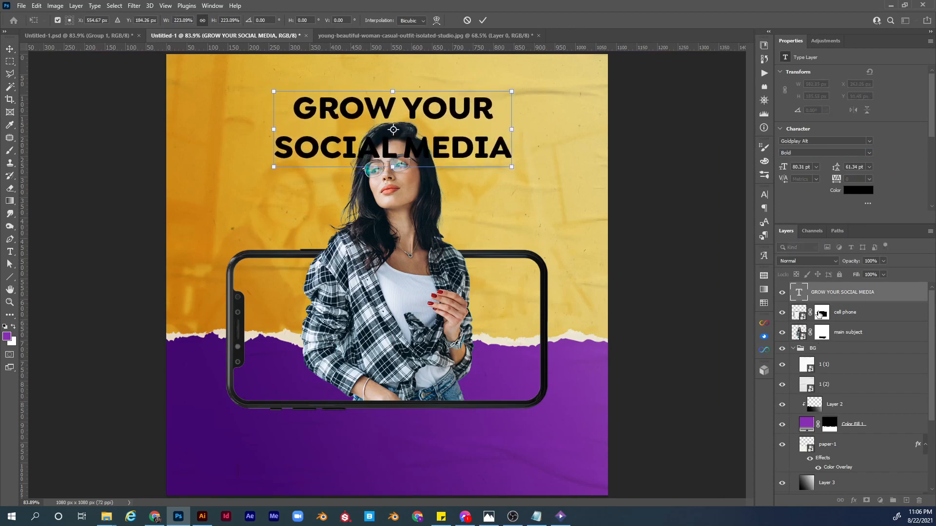
key(Return)
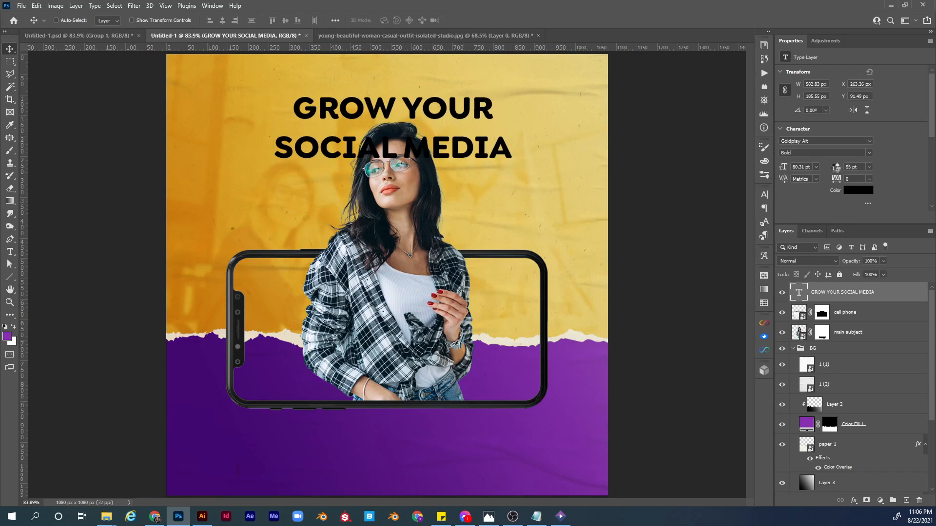
Tighten the headline's leading to 32 pt and scale the text up to about 719 px wide.
drag(836, 168, 825, 167)
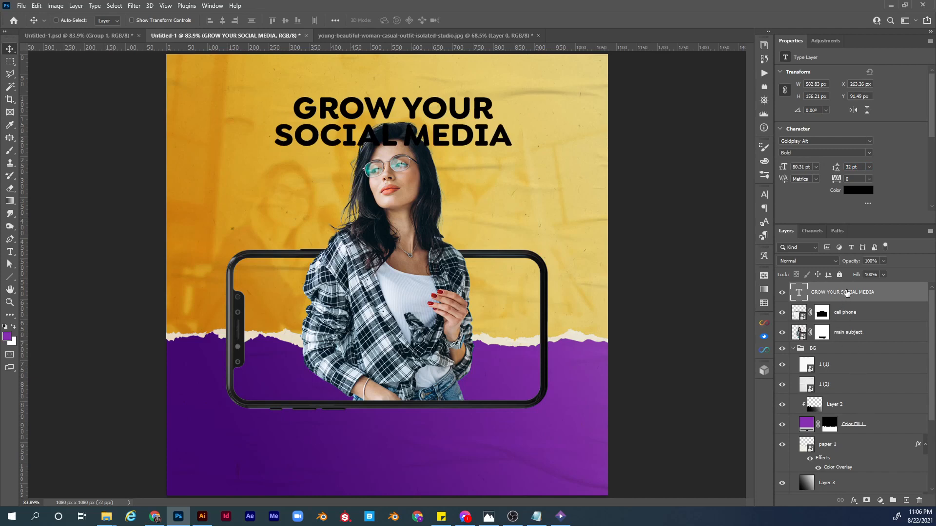
key(ctrl+t)
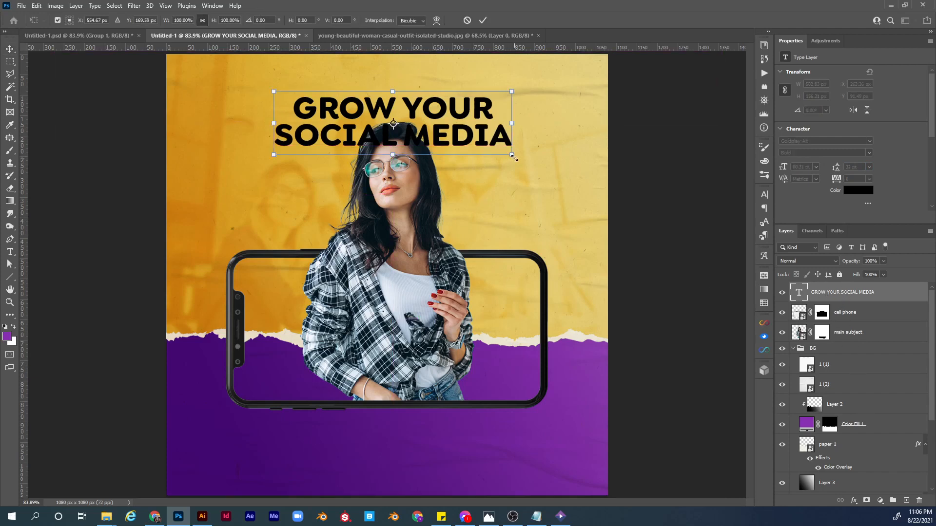
mouse_move(513, 157)
mouse_down()
mouse_move(541, 167)
mouse_move(517, 157)
mouse_up()
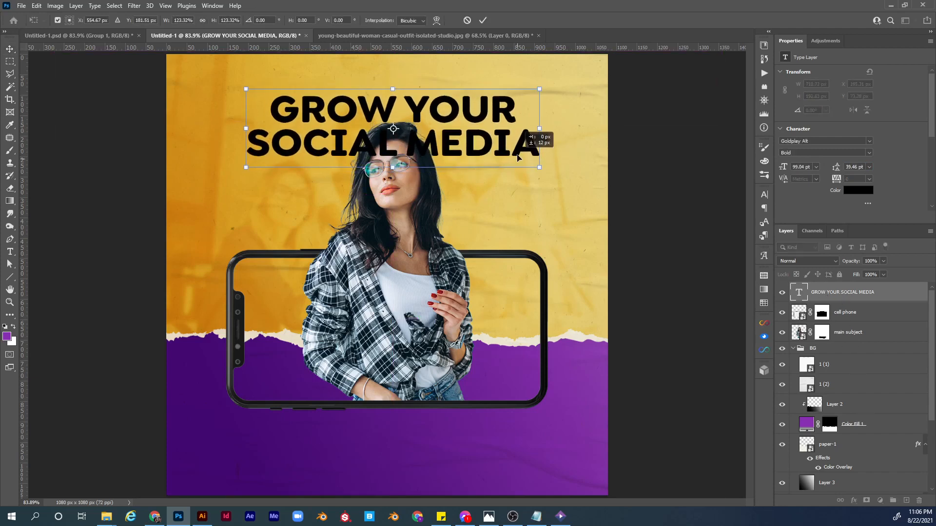
key(Return)
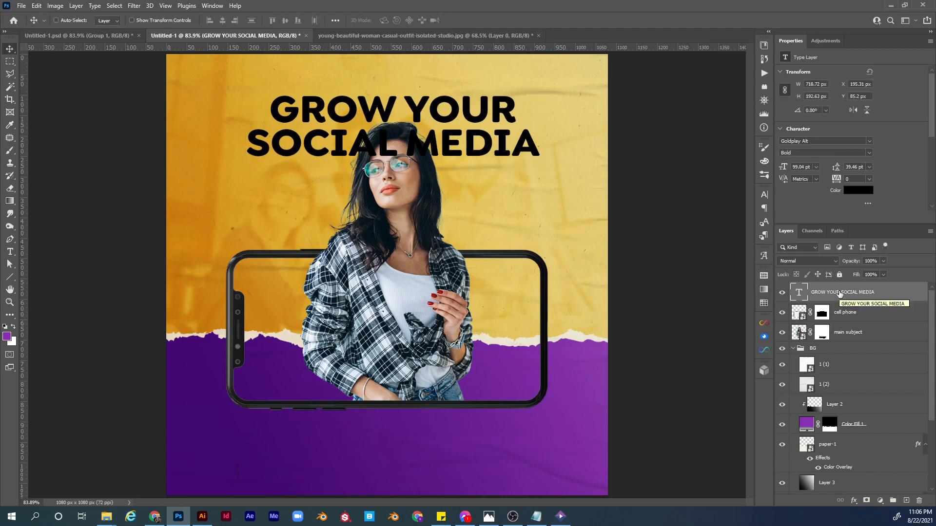
Place the headline layer directly below the main subject layer and recolor its text with dark purple #601a8b sampled from the background.
drag(838, 292, 839, 344)
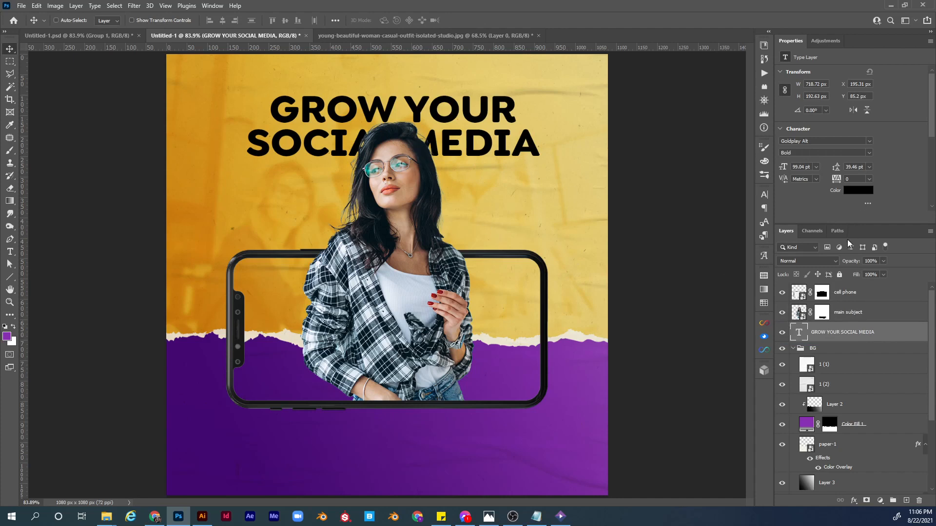
click(857, 191)
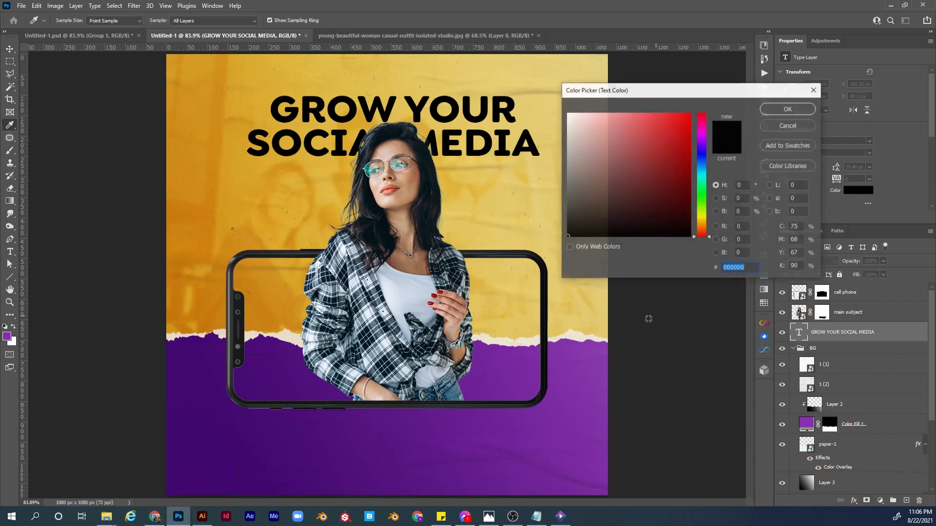
click(412, 422)
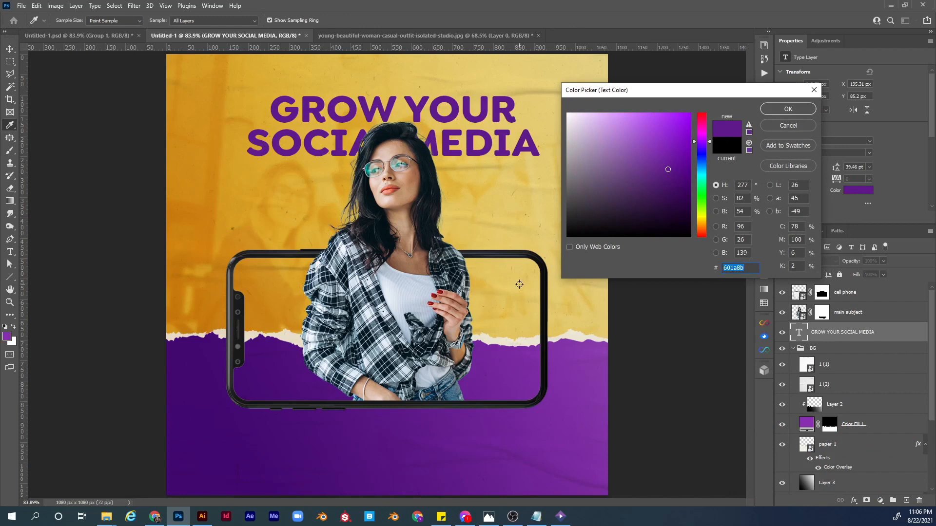
click(790, 111)
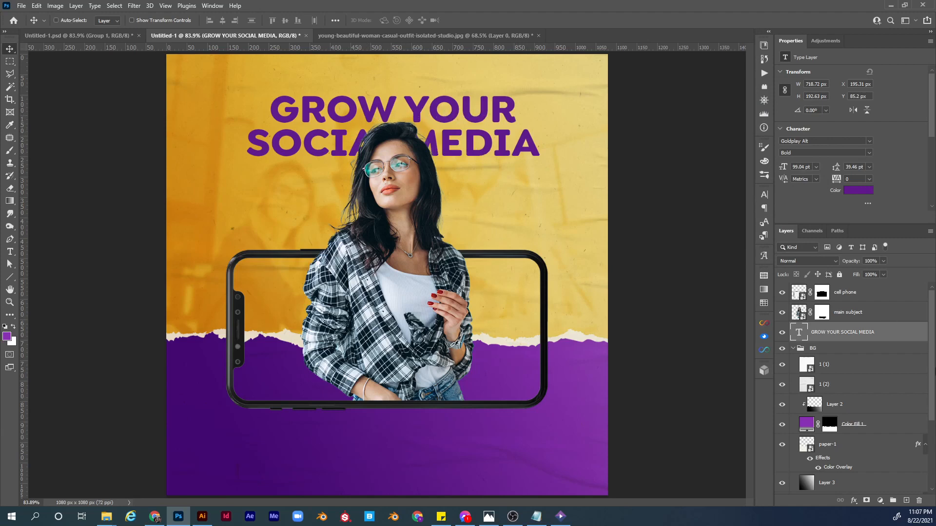
Create an empty layer directly above the headline and clip it to the headline text.
click(907, 503)
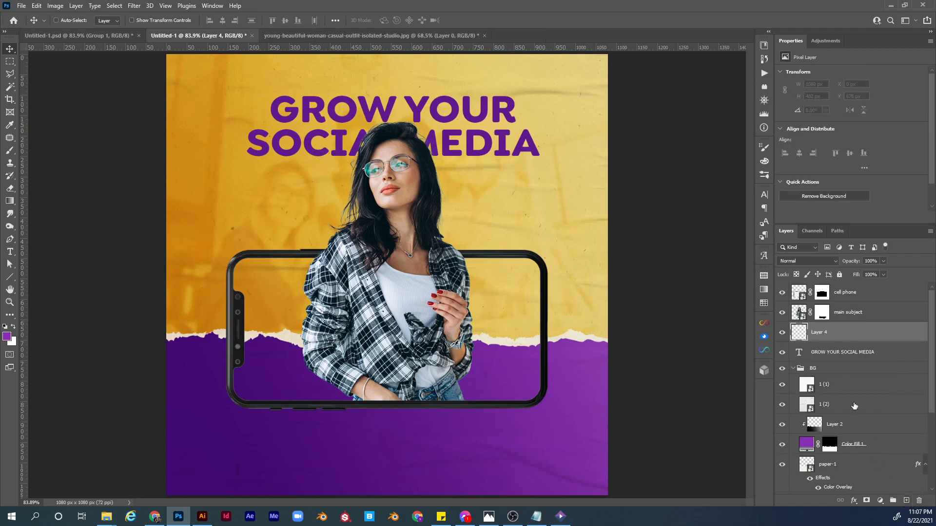
alt+click(811, 341)
click(817, 357)
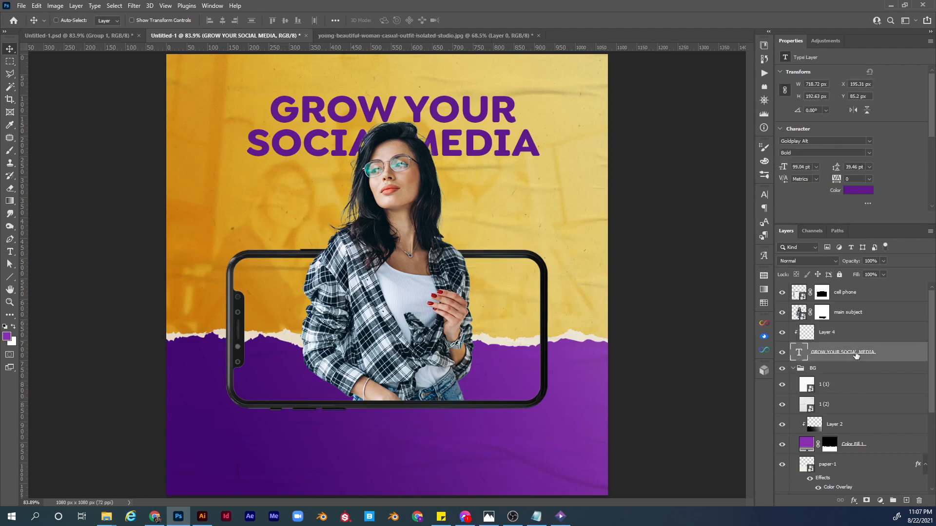
Fill the headline's letter shapes on the clipped layer with a linear gradient, black at the bottom to white at the top.
ctrl+click(799, 353)
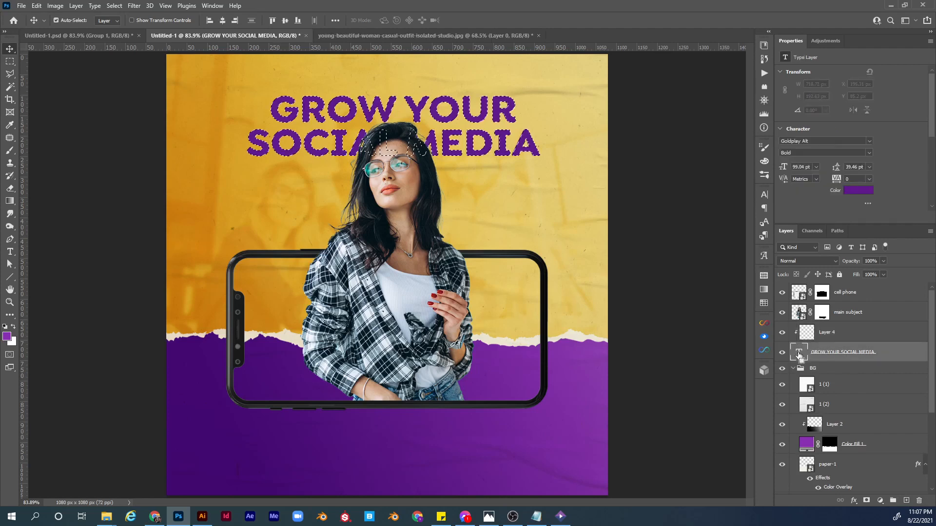
click(810, 335)
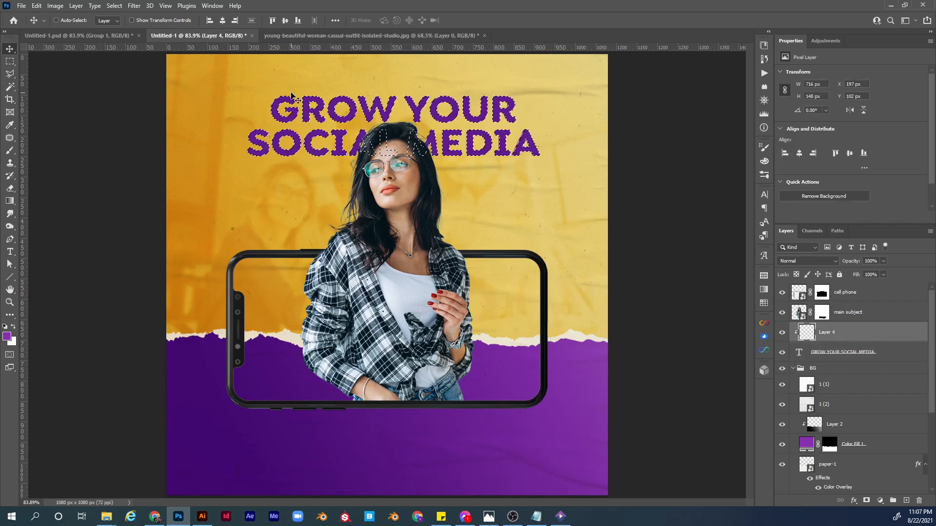
key(g)
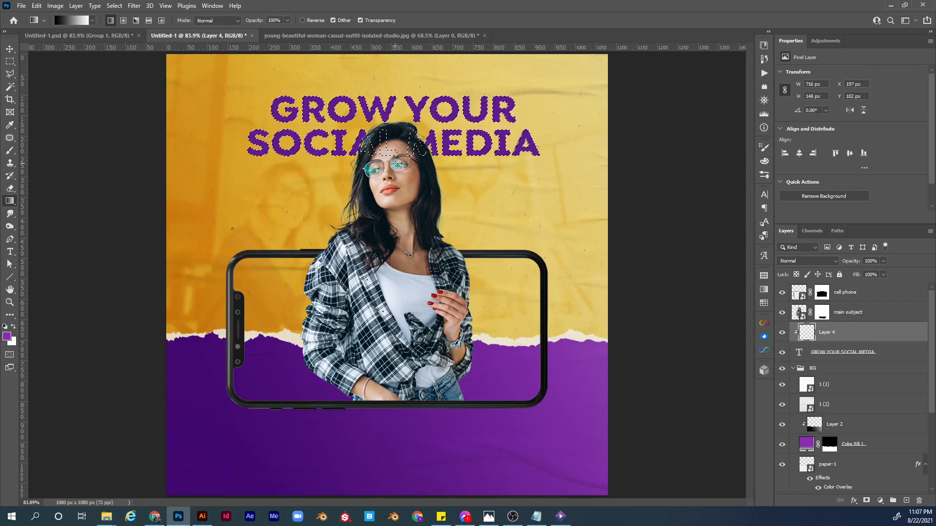
drag(406, 166, 408, 94)
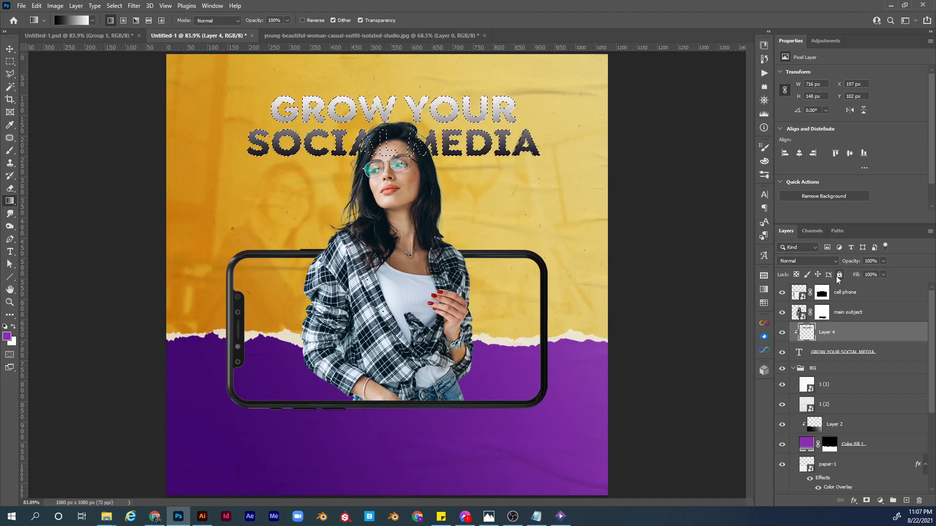
key(ctrl+d)
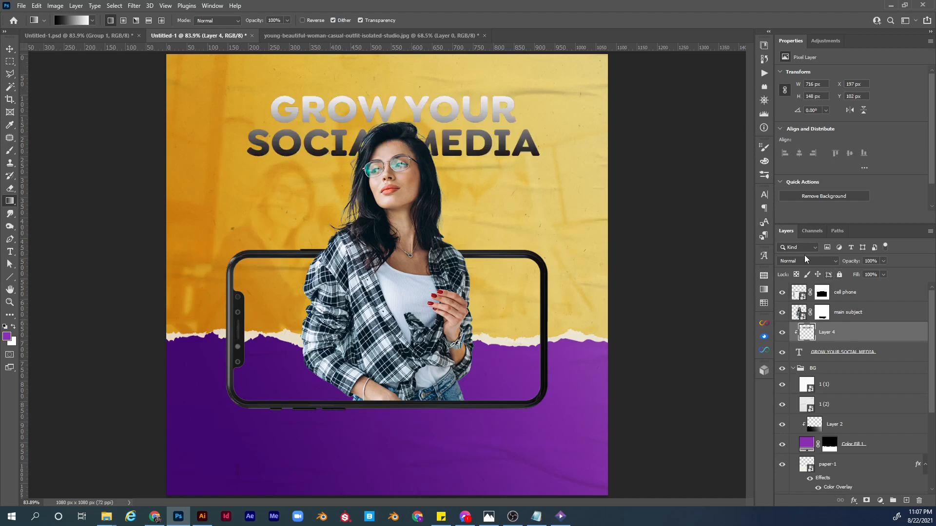
Set the clipped gradient layer to Soft Light blend mode and compare the headline with and without it.
click(805, 259)
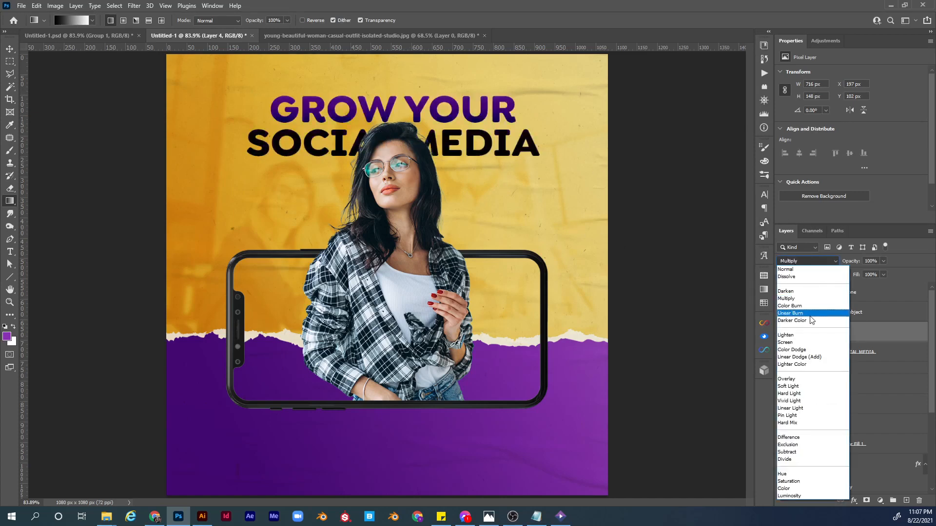
click(801, 384)
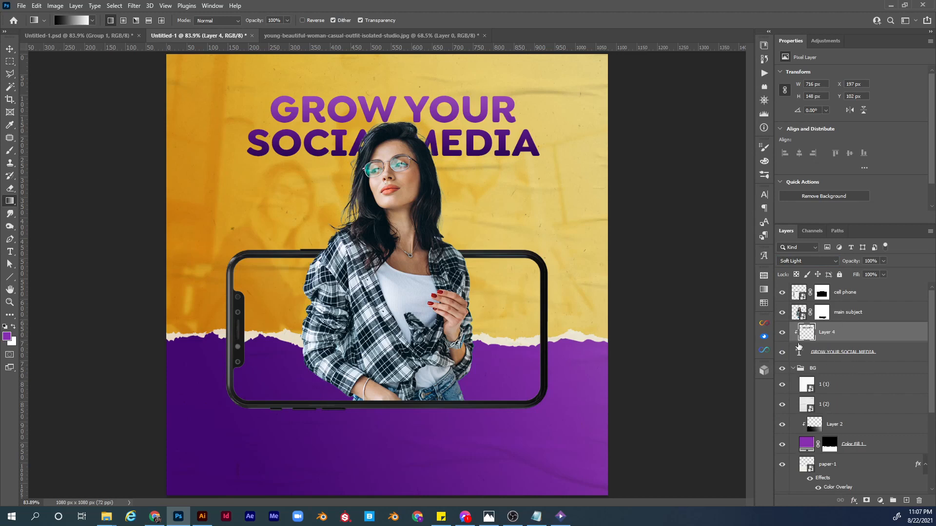
click(782, 336)
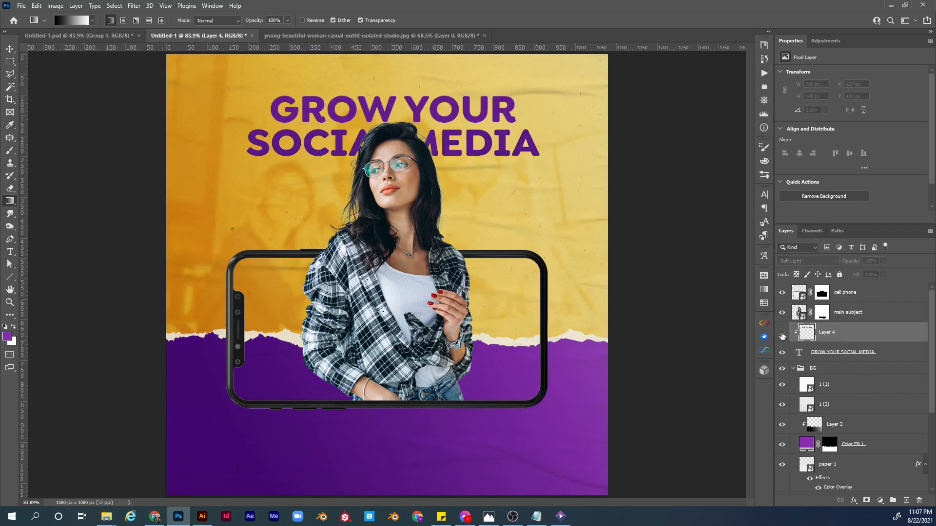
click(783, 336)
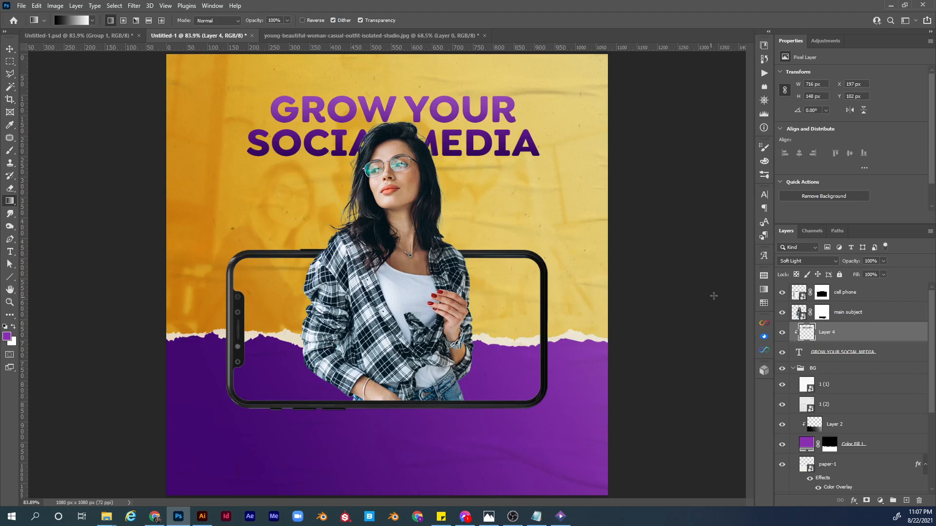
Place insta.png as an embedded image directly above the cell phone layer.
click(844, 297)
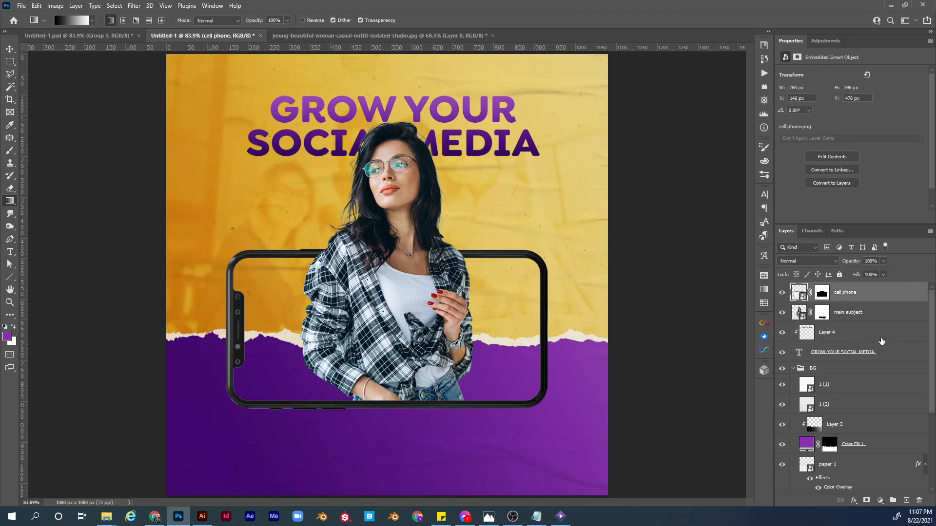
click(21, 6)
click(59, 217)
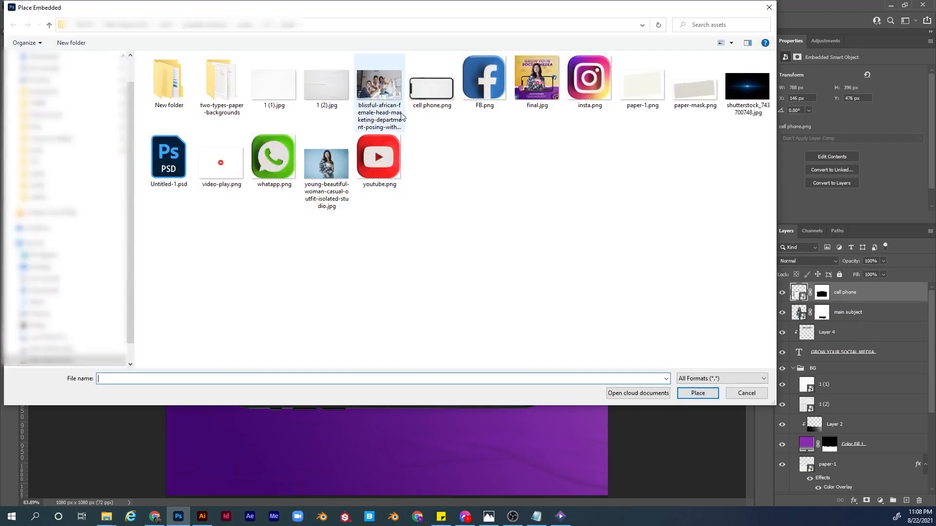
double_click(595, 83)
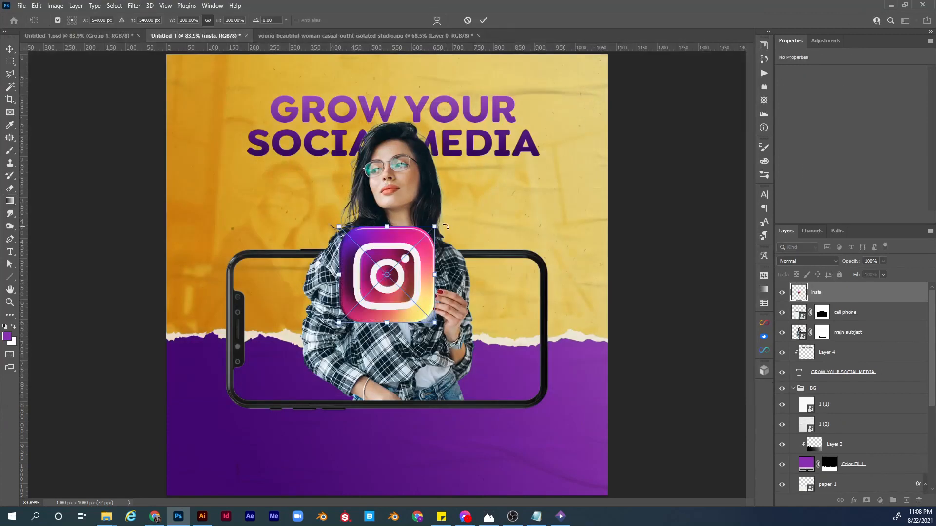